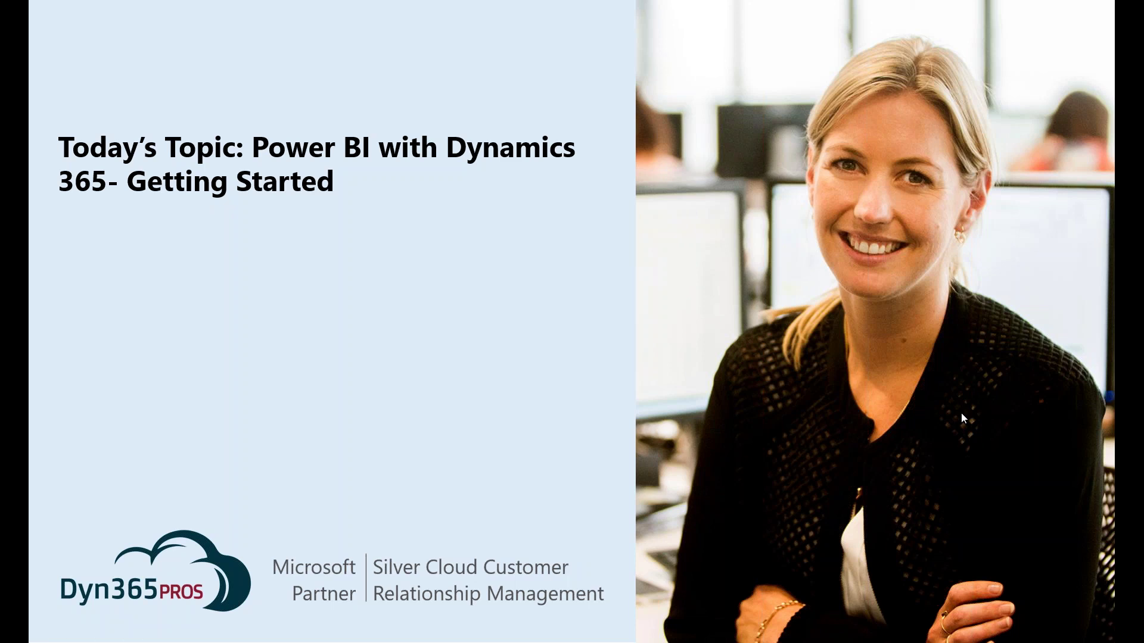
- Switch to Dynamics 365 in the browser and copy the Service Root URL of the Instance Web API
key("alt+Tab")
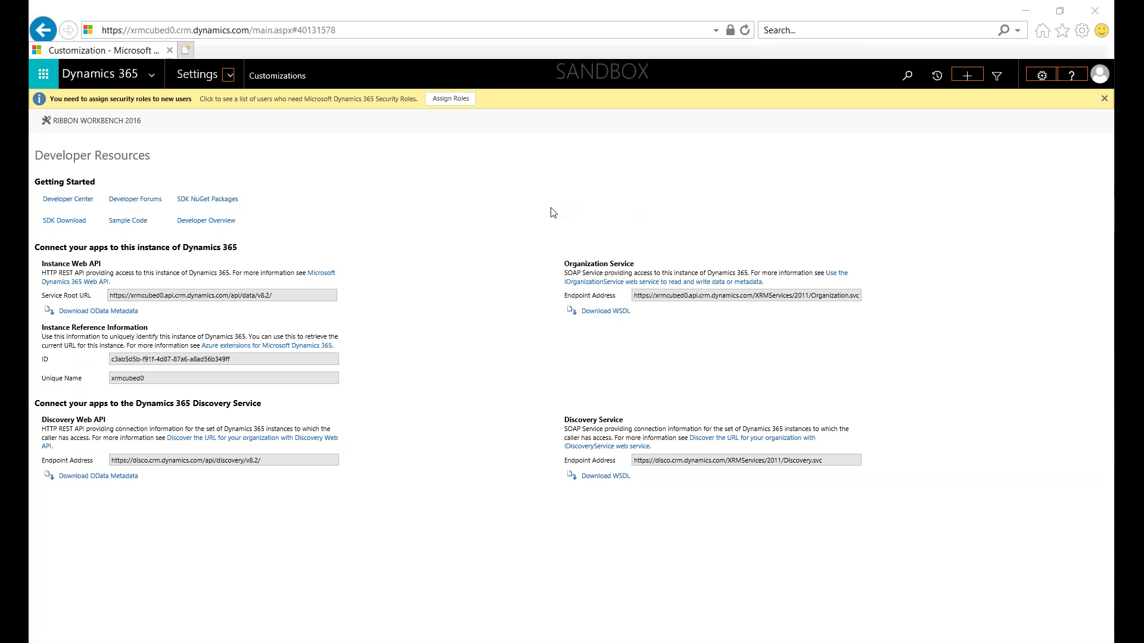
triple_click(246, 297)
key("ctrl+c")
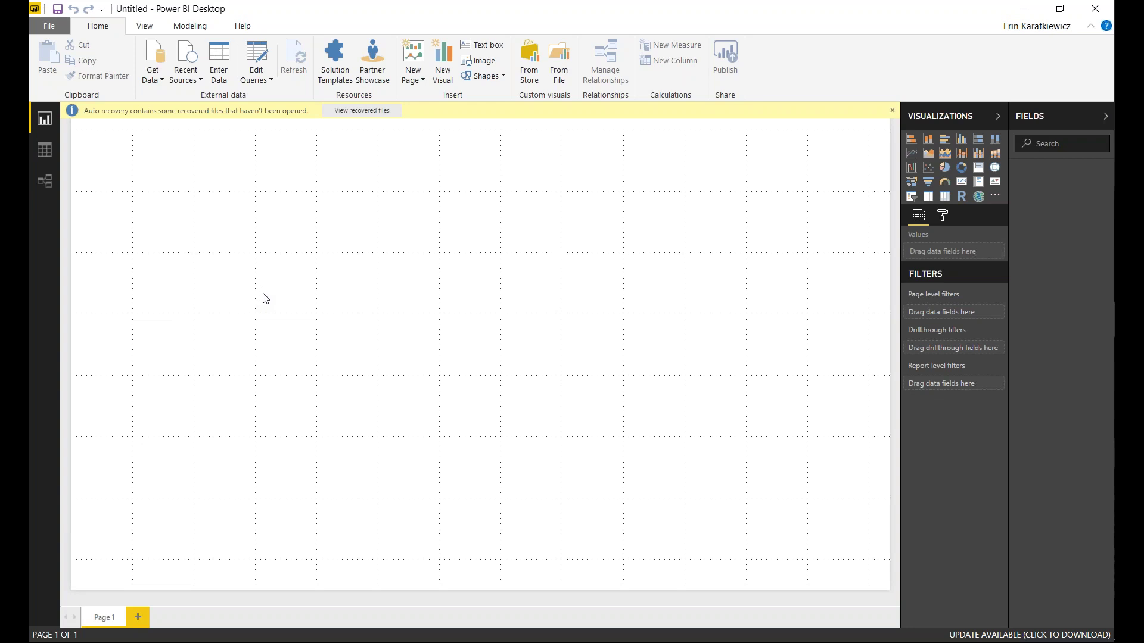
left_click(156, 78)
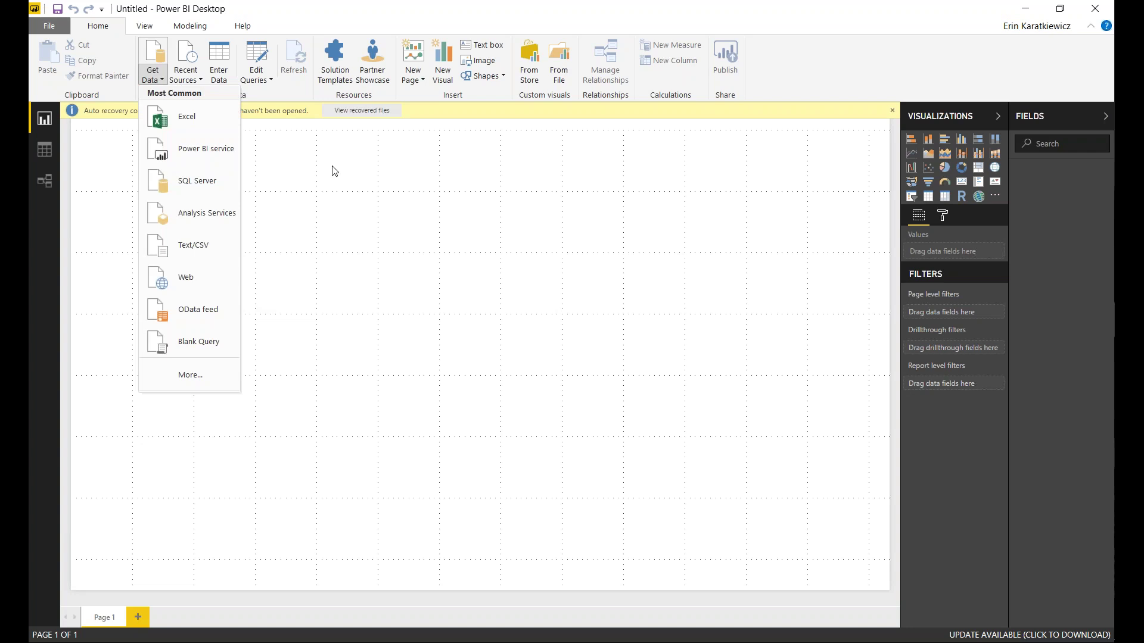
left_click(195, 319)
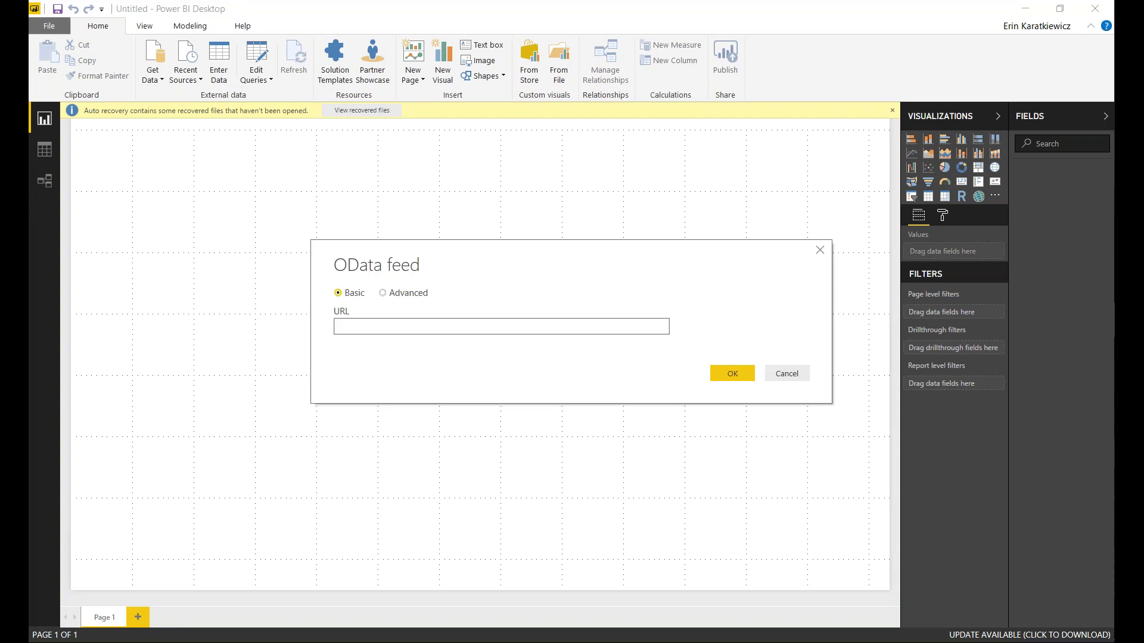
key("ctrl+v")
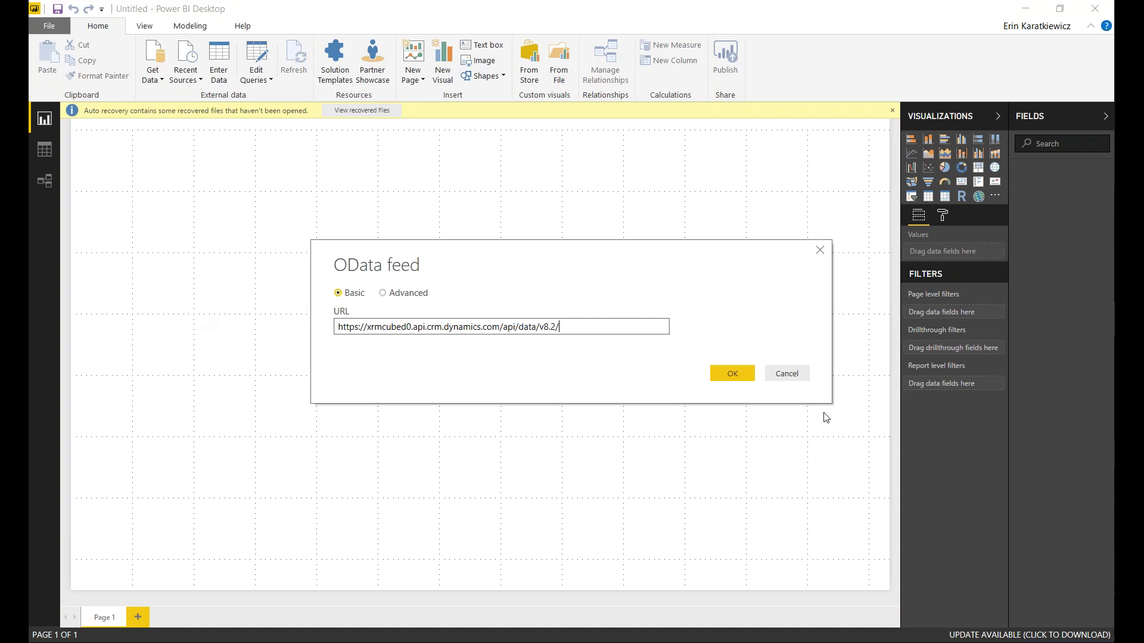
left_click(744, 372)
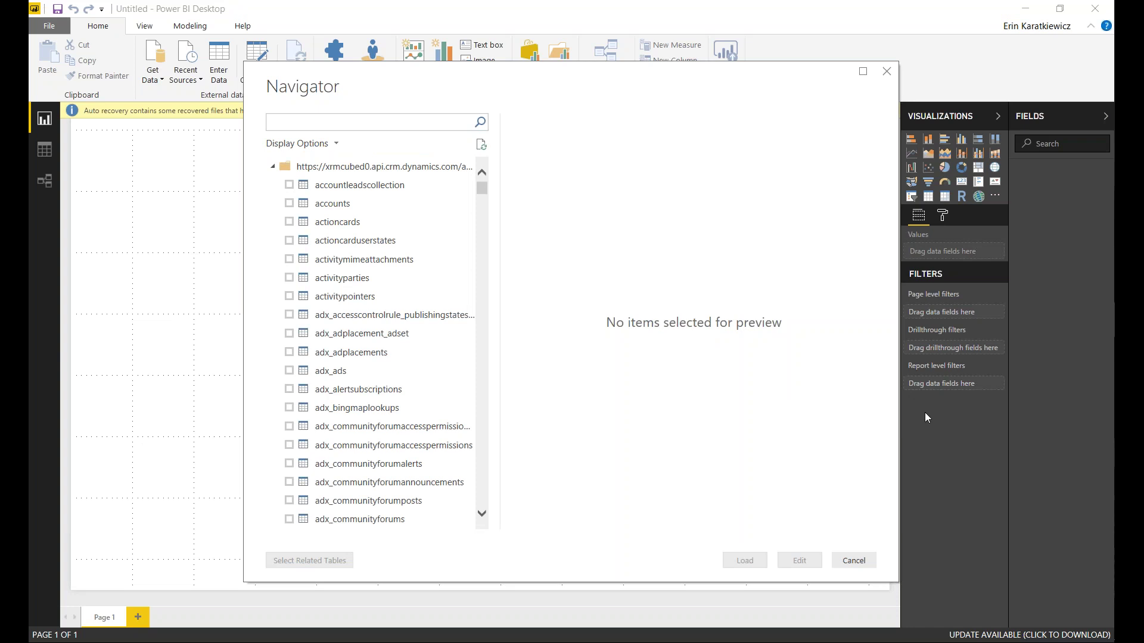
- Search the feed's tables for "opp", select the opportunities table and open it for editing
left_click_drag(481, 191, 511, 174)
left_click(408, 115)
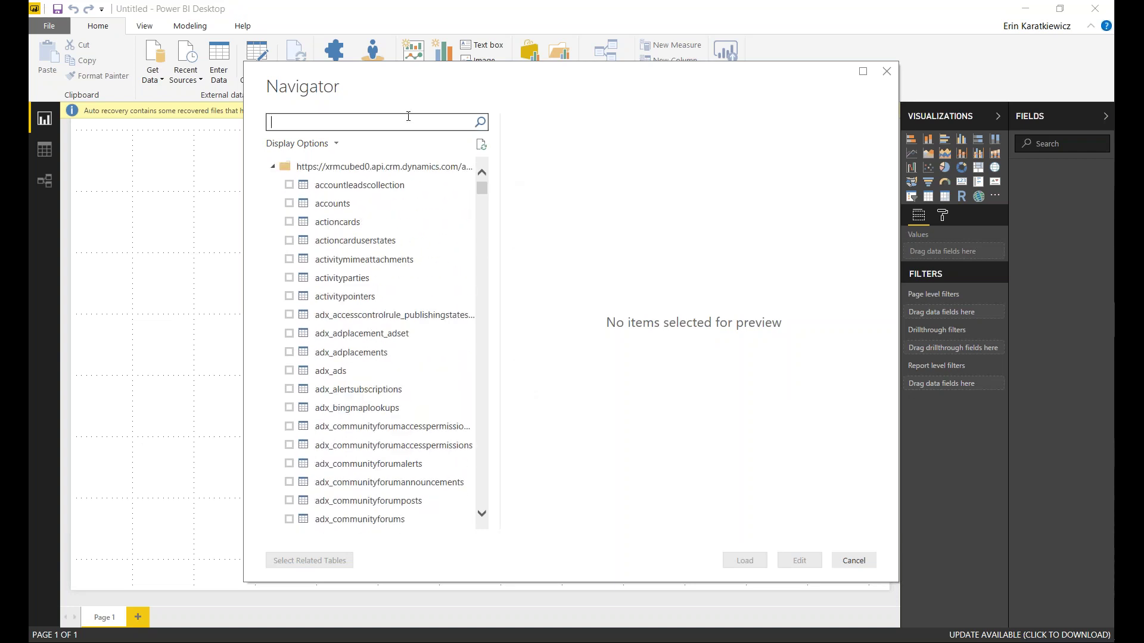
type("opp")
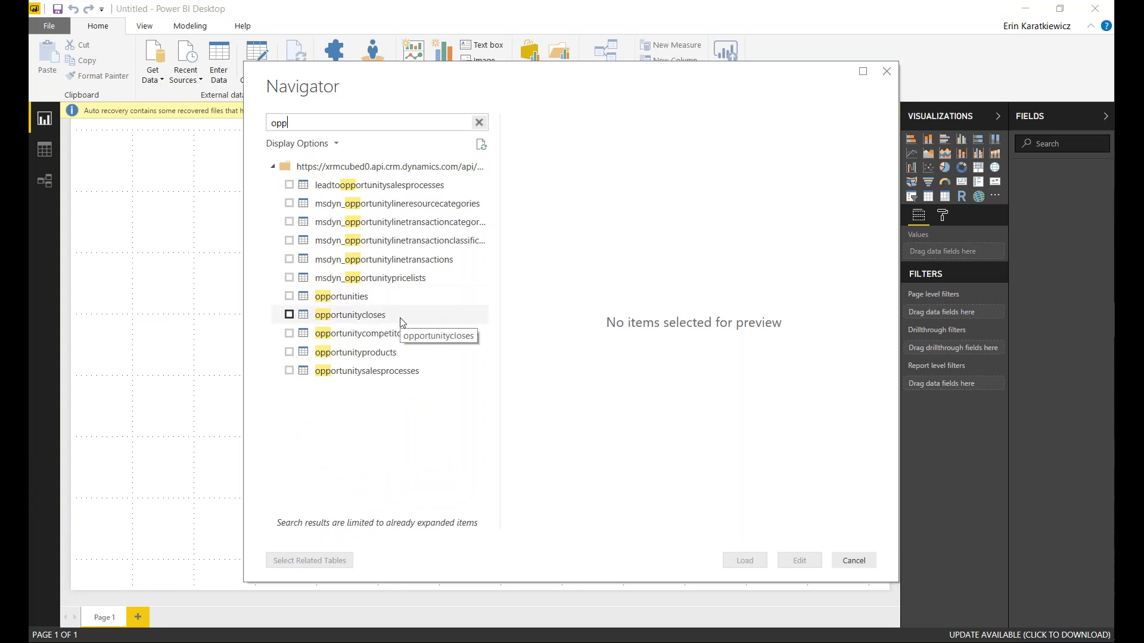
left_click(290, 298)
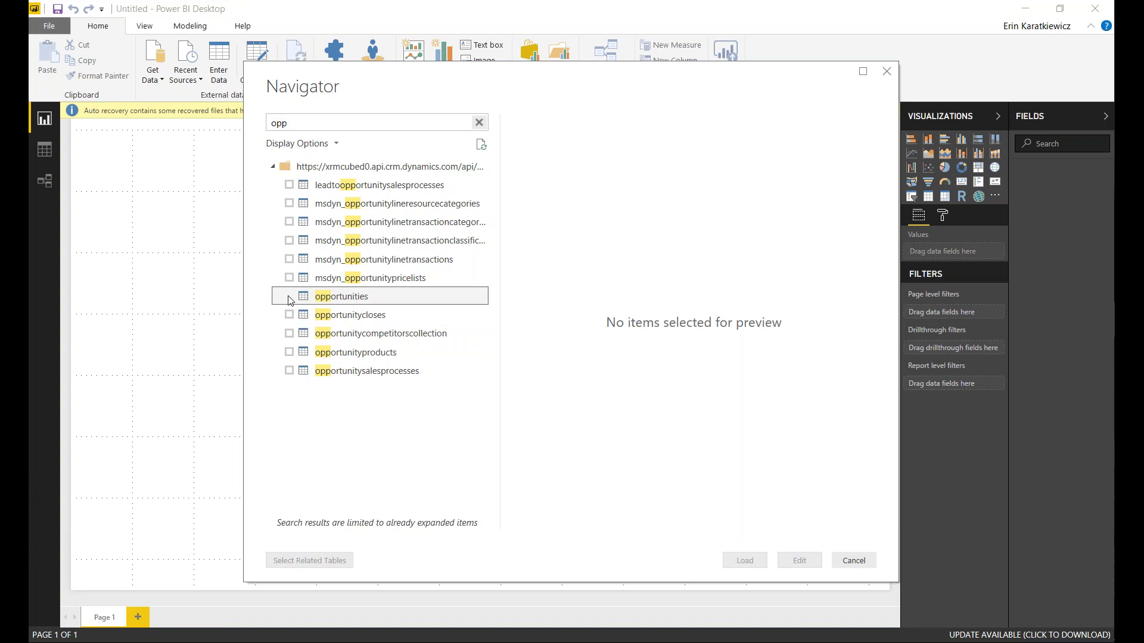
left_click(290, 300)
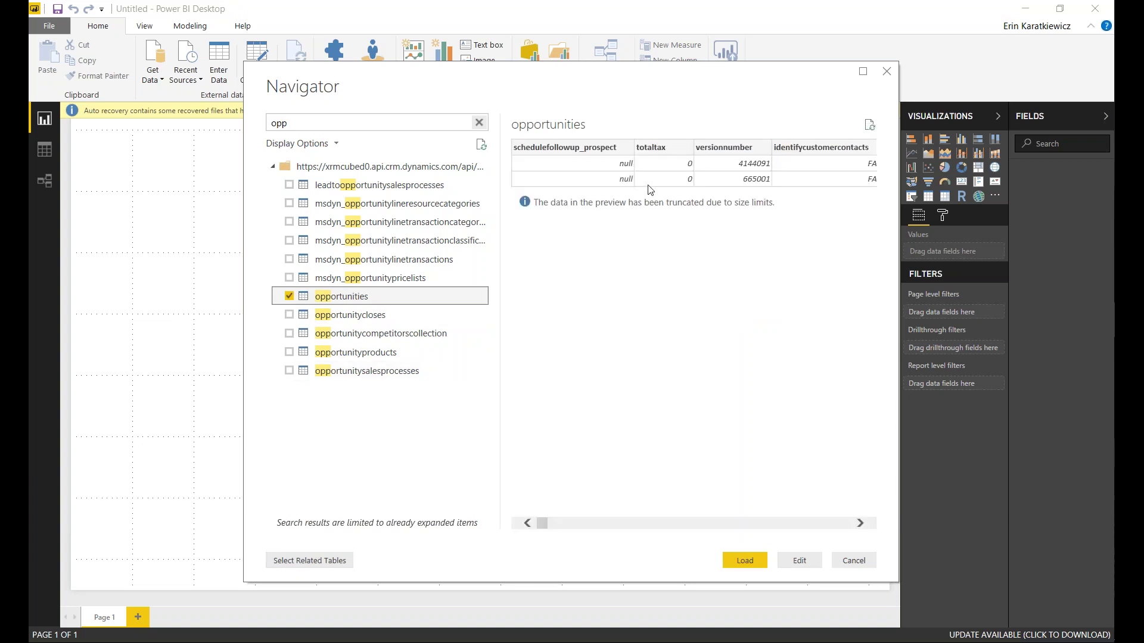
left_click_drag(543, 524, 527, 558)
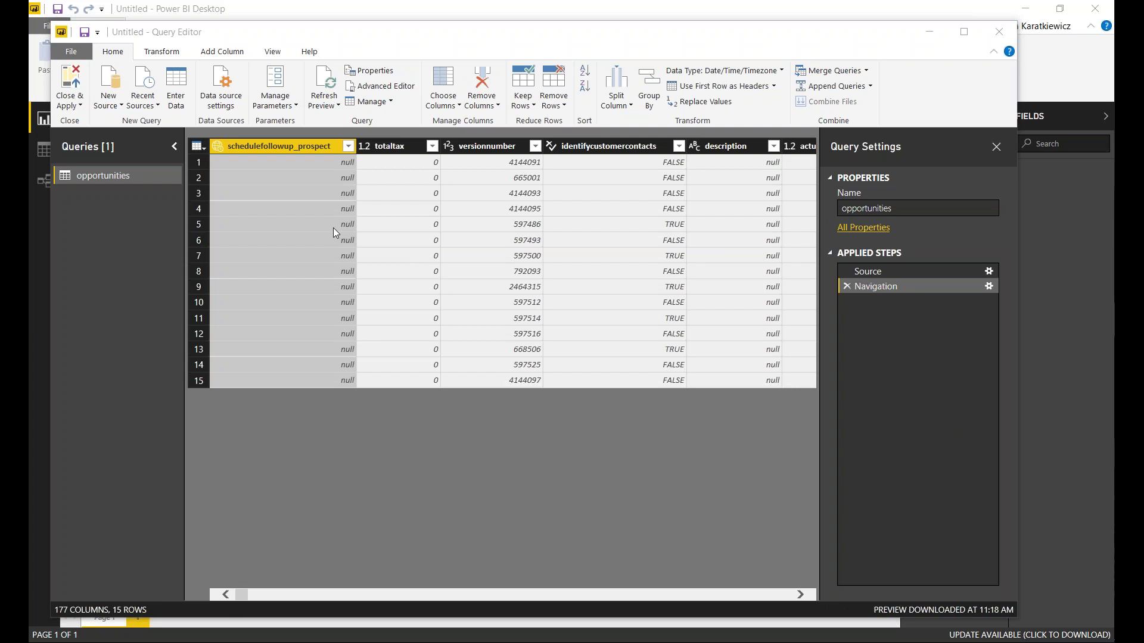
- Keep only the actualvalue, actualclosedate, stepname, closeprobability, estimatedclosedate, estimatedvalue, name, owninguser and parentaccountid columns of the opportunities query
left_click_drag(242, 596, 240, 628)
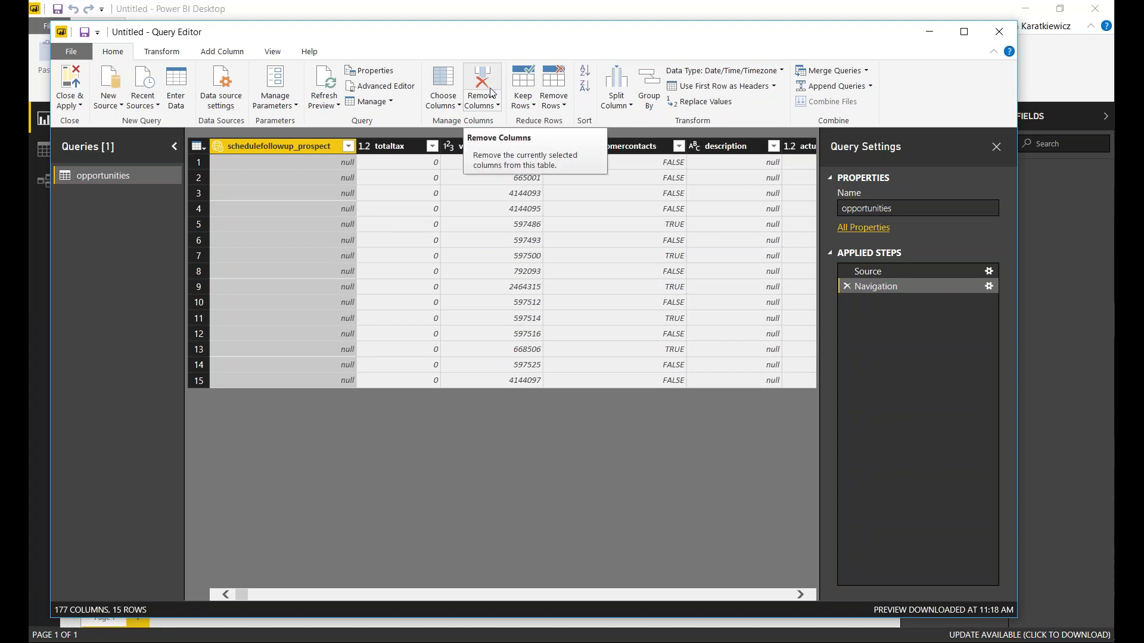
left_click(444, 79)
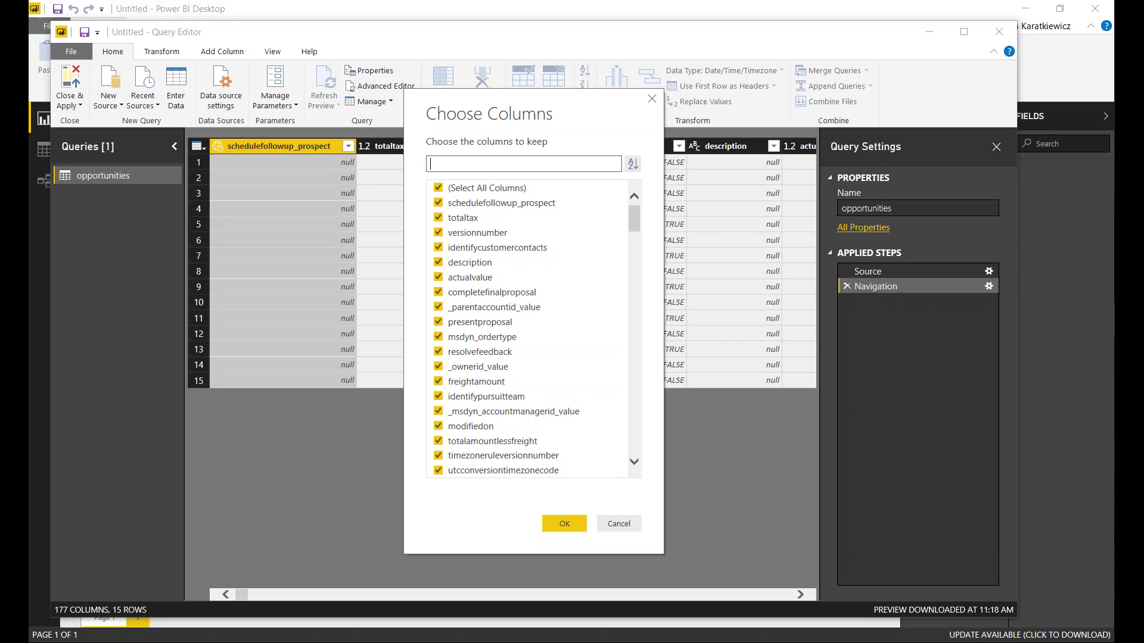
left_click(440, 189)
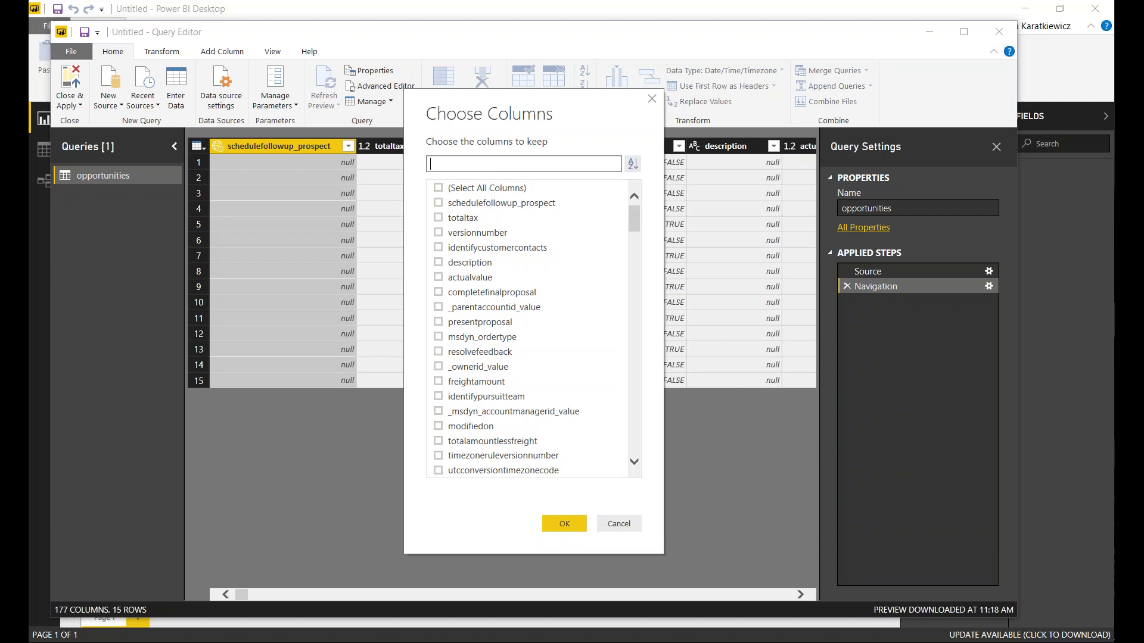
type("actual cl")
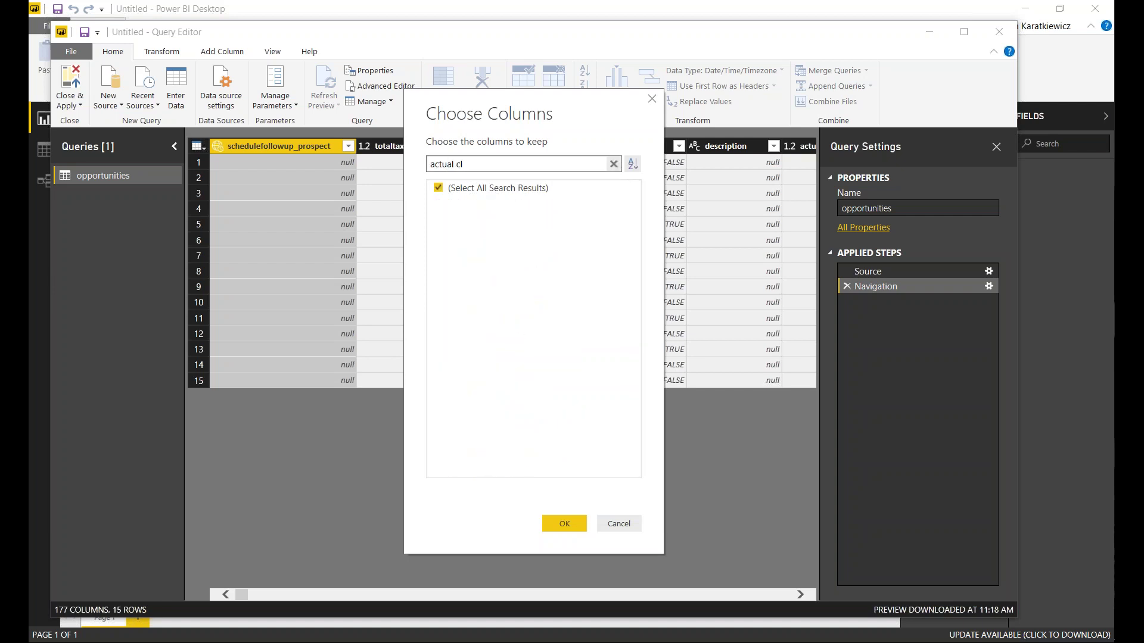
key("BackSpace")
key("BackSpace")
key("BackSpace")
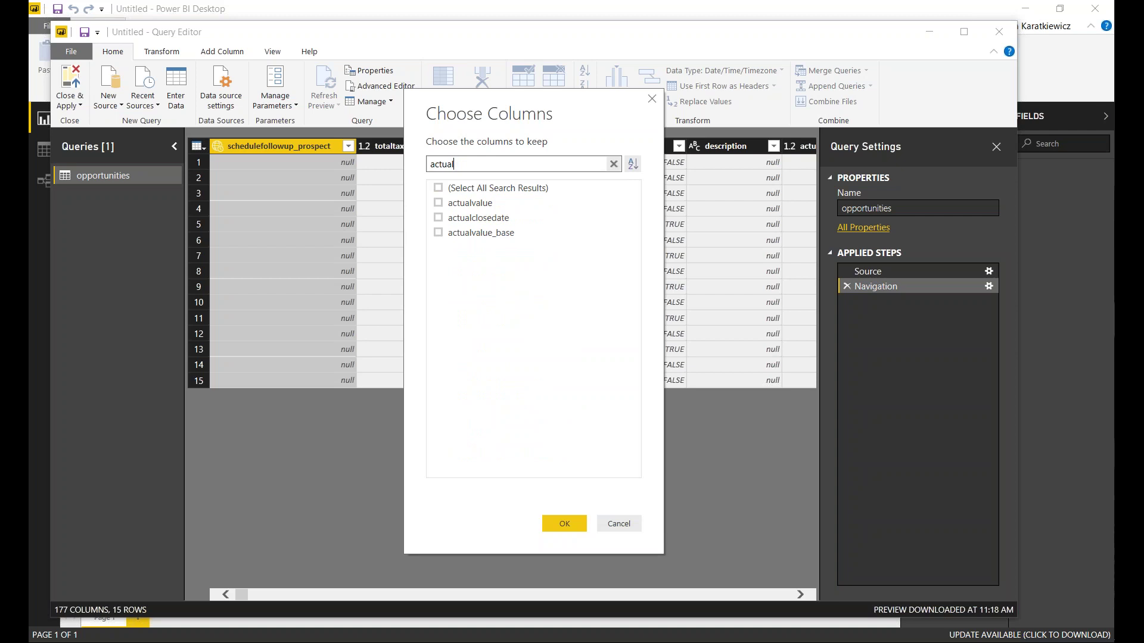
left_click(470, 219)
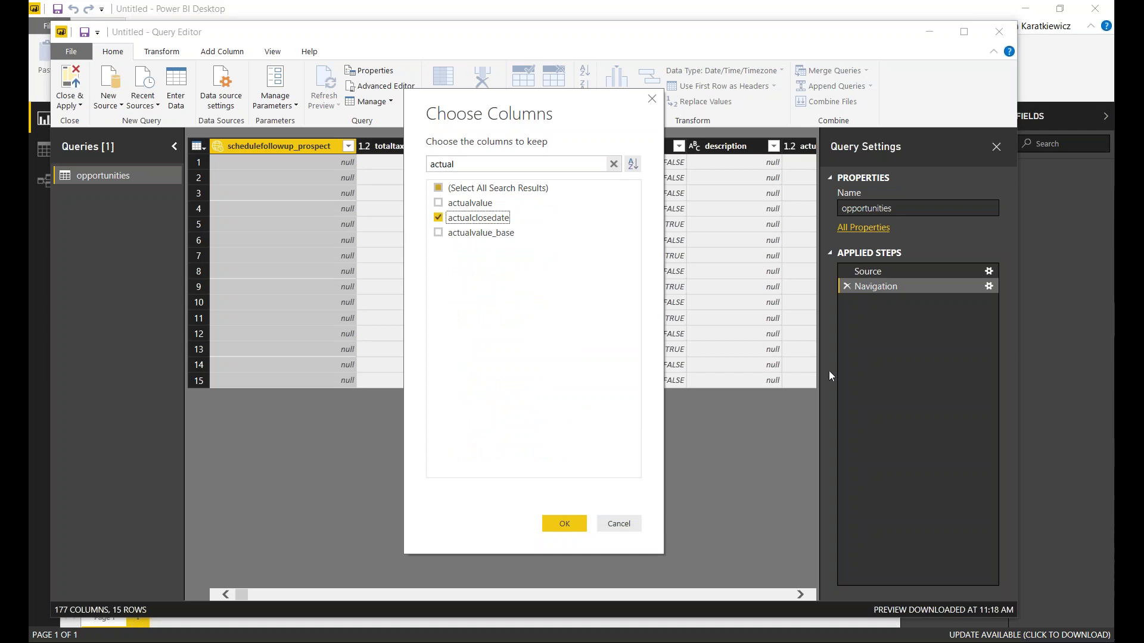
key("Return")
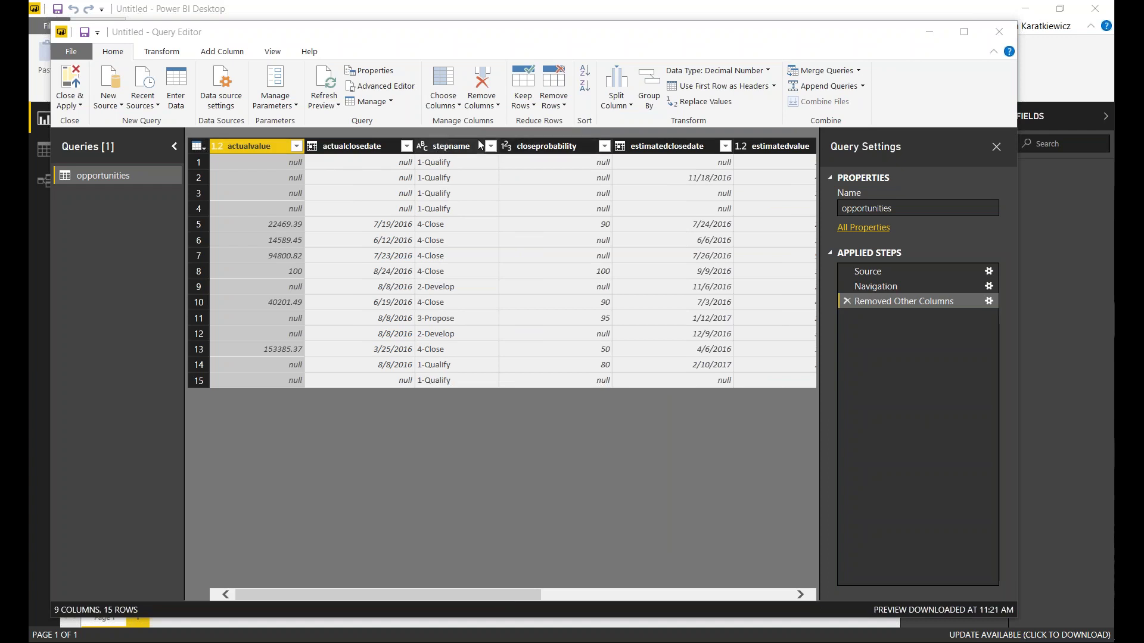
- Expand the owninguser column to only its fullname field, with the original column name as prefix
left_click_drag(375, 591, 709, 525)
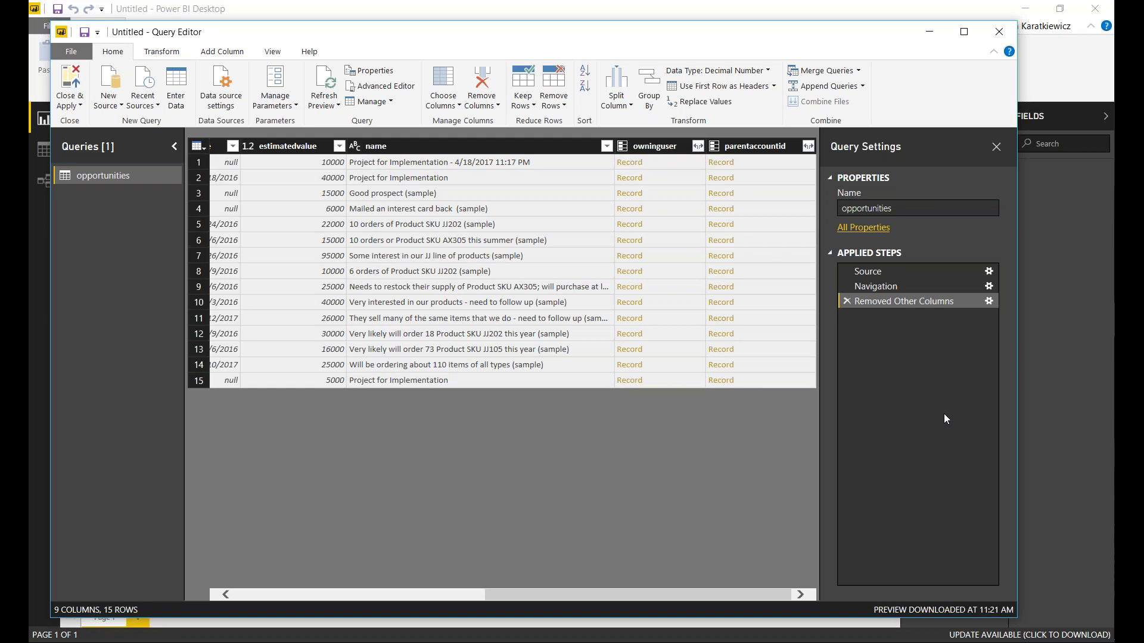
left_click(699, 148)
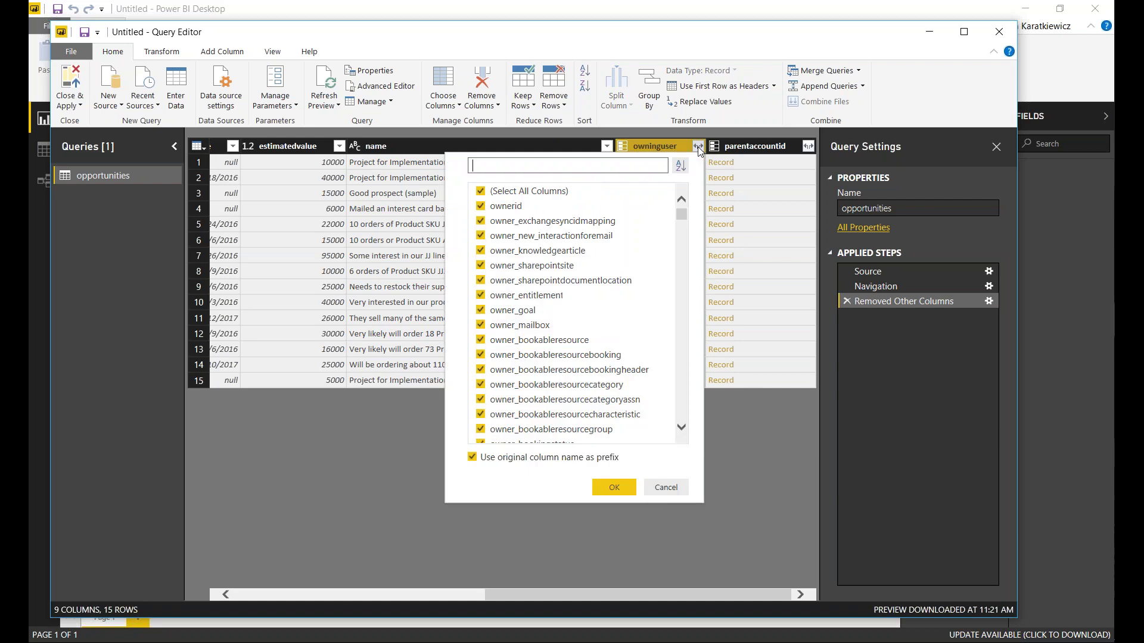
left_click(509, 191)
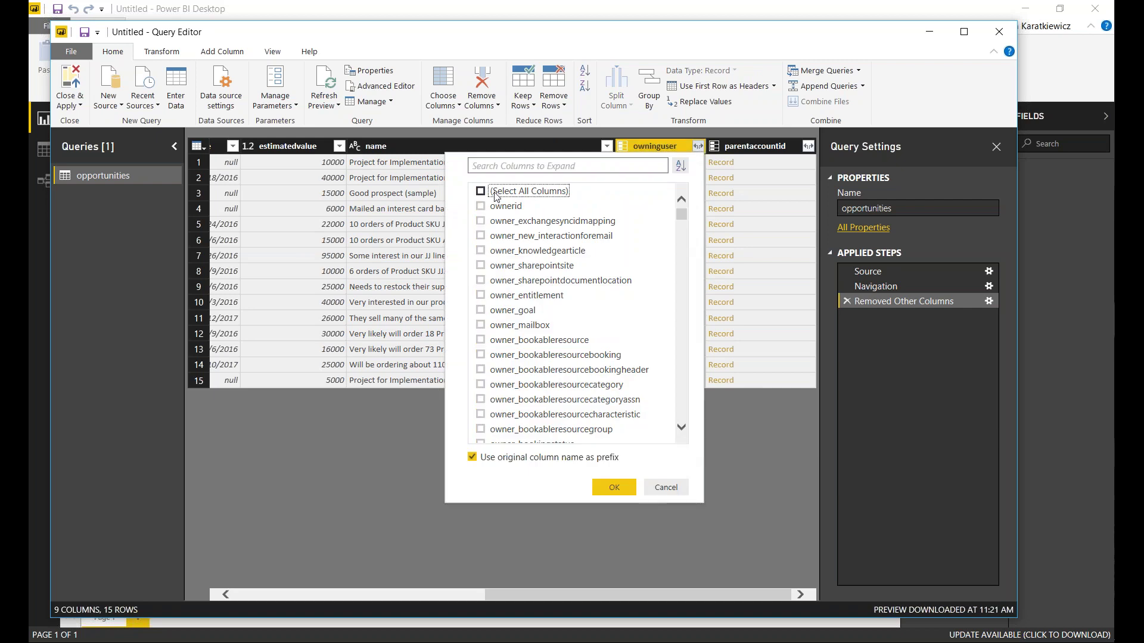
left_click(495, 167)
type("name")
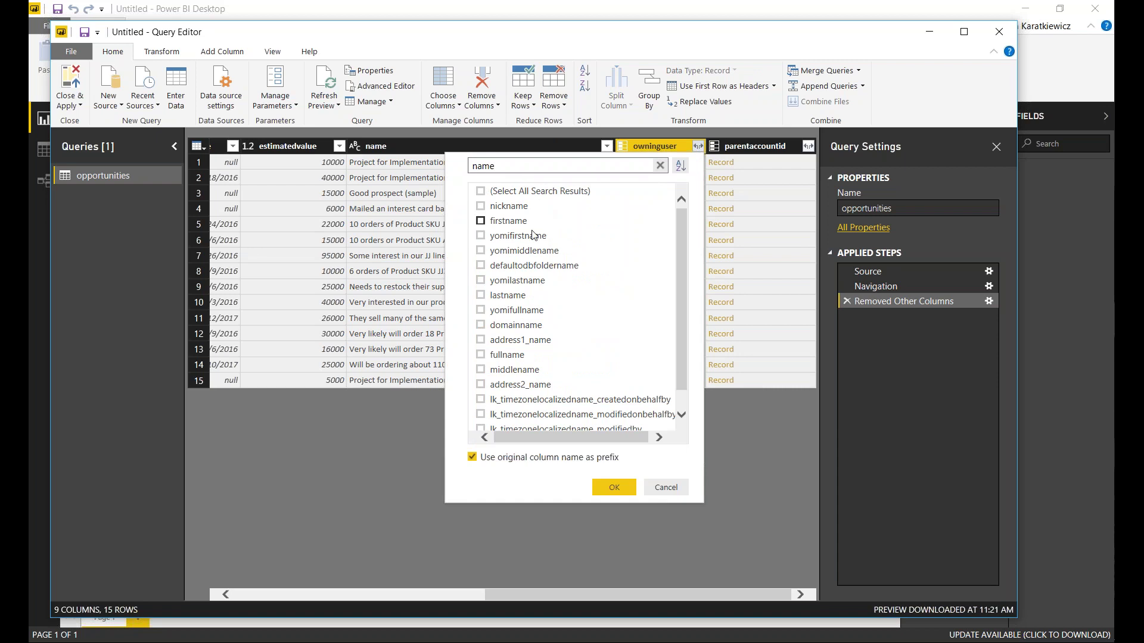
left_click(507, 355)
left_click(614, 488)
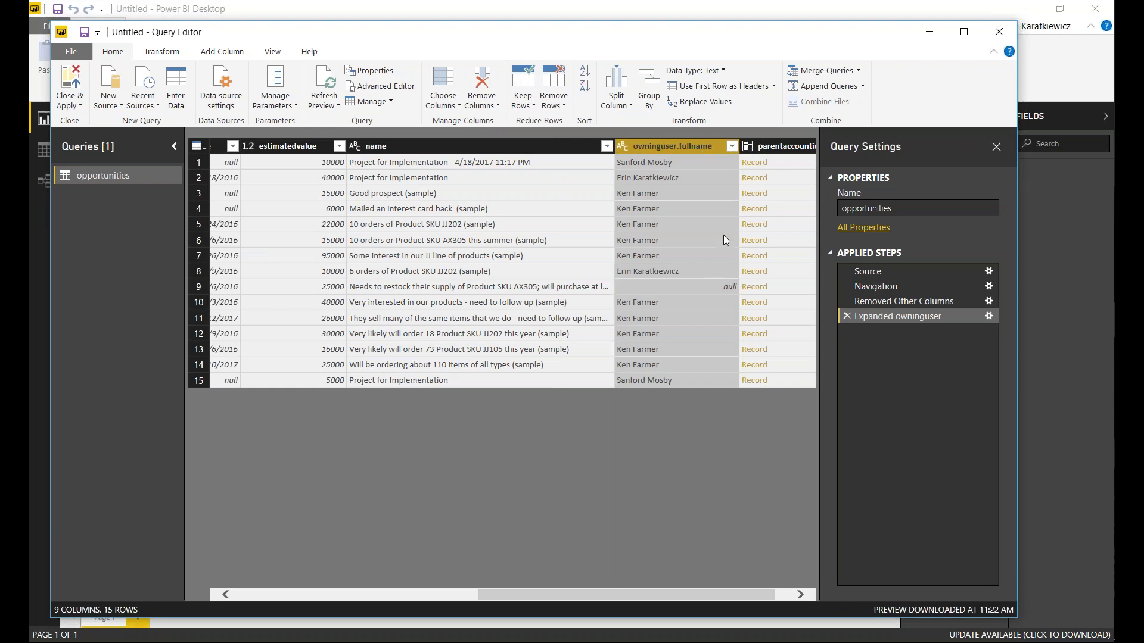
- Expand the parentaccountid column to only its name field, with the original column name as prefix
left_click_drag(542, 600, 571, 595)
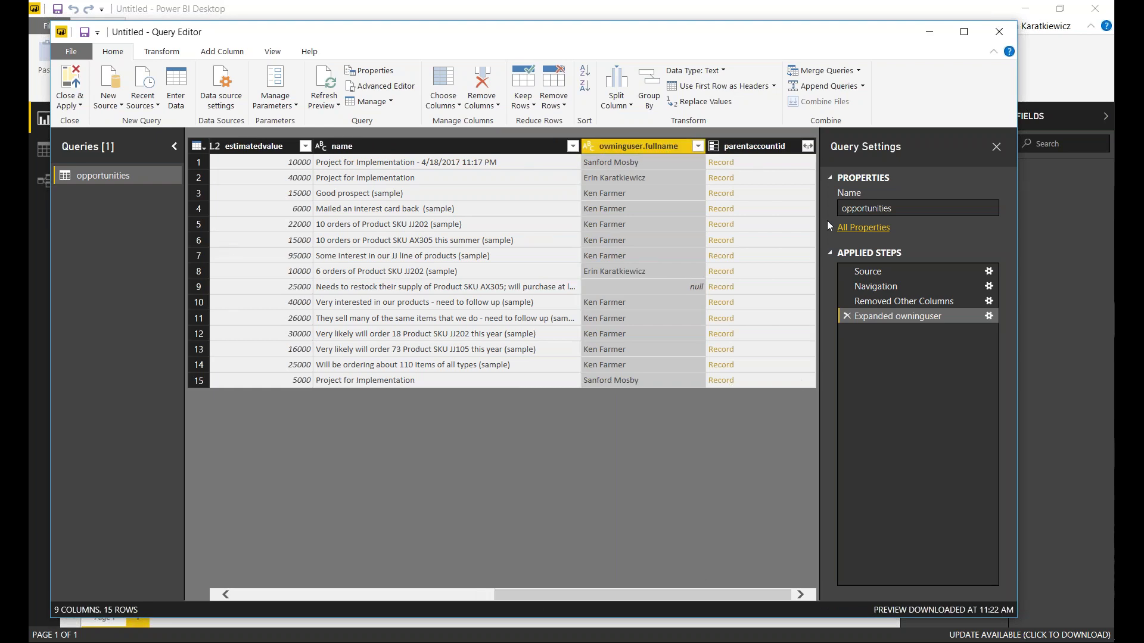
left_click(807, 145)
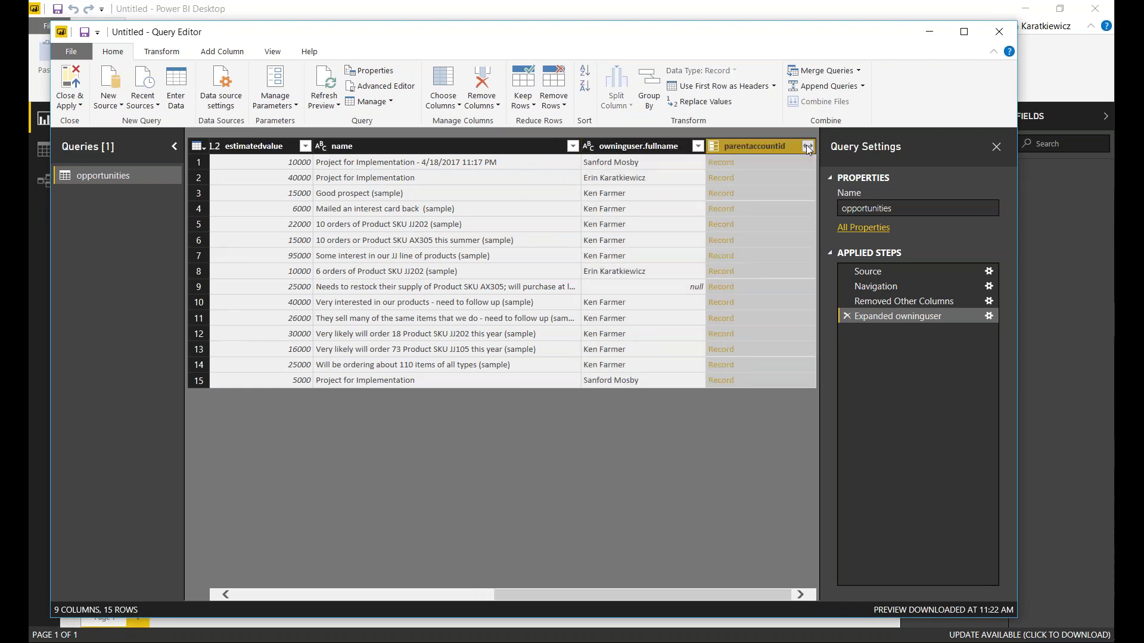
left_click(595, 194)
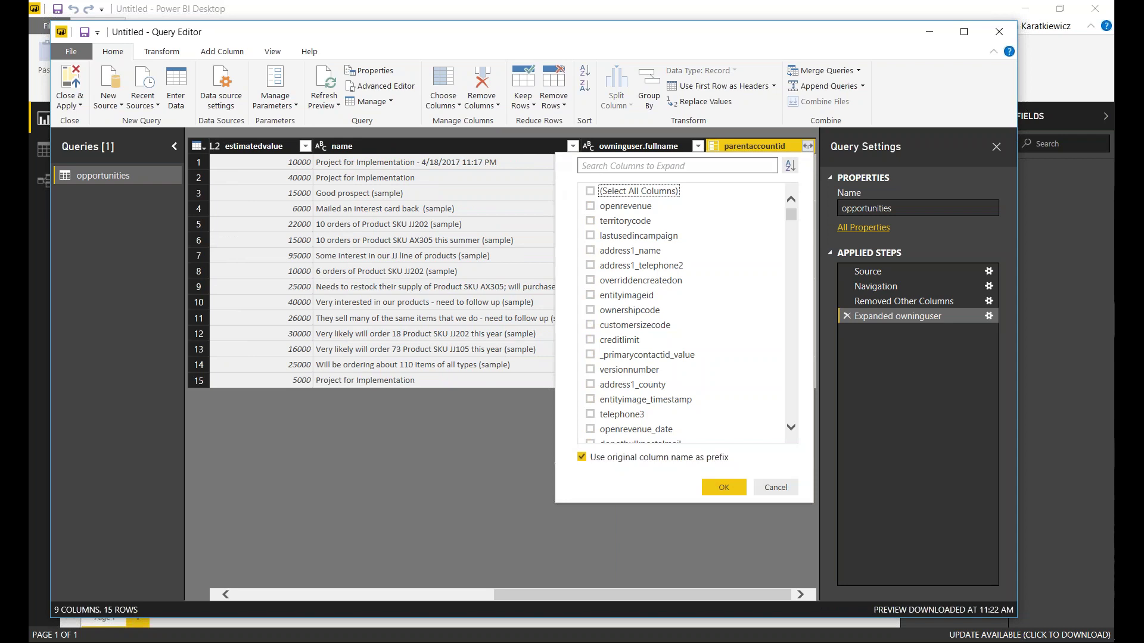
left_click(604, 170)
type("name")
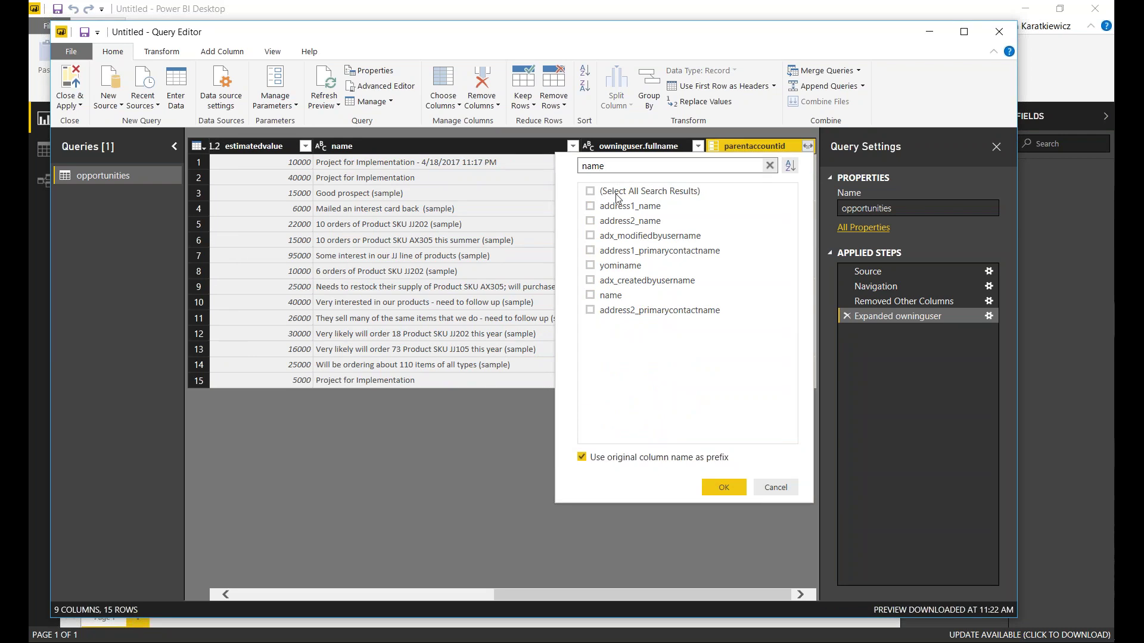
left_click(619, 300)
left_click(723, 488)
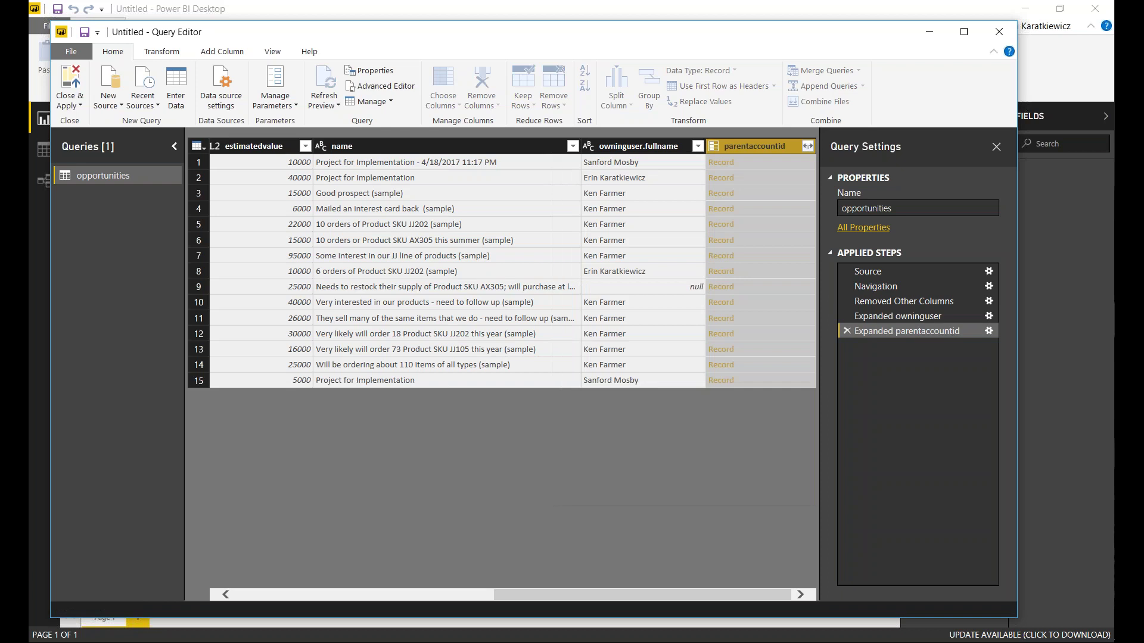
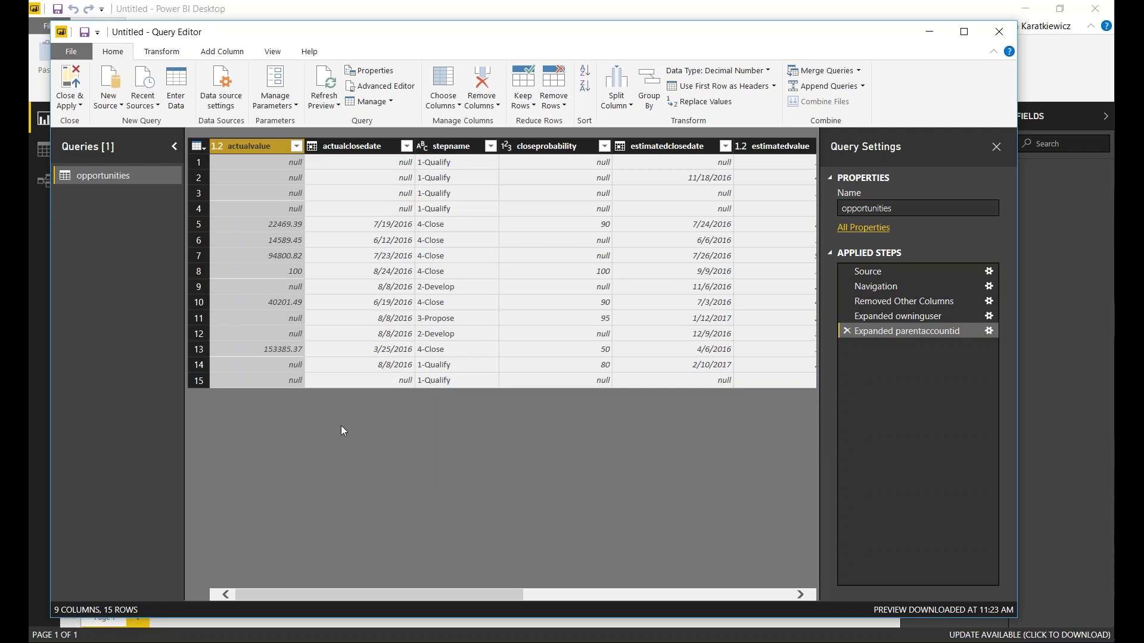
- Rename the actualvalue column to Actual Value and the actualclosedate column to Actual Close Date
type("Ac")
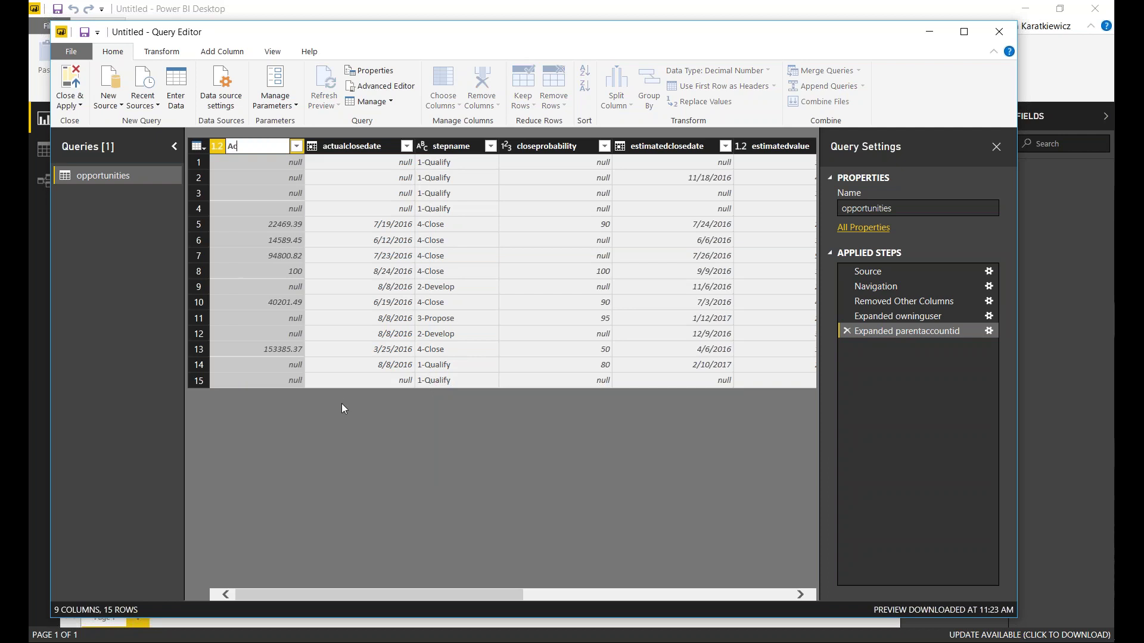
type("tual Value")
key("Return")
right_click(356, 146)
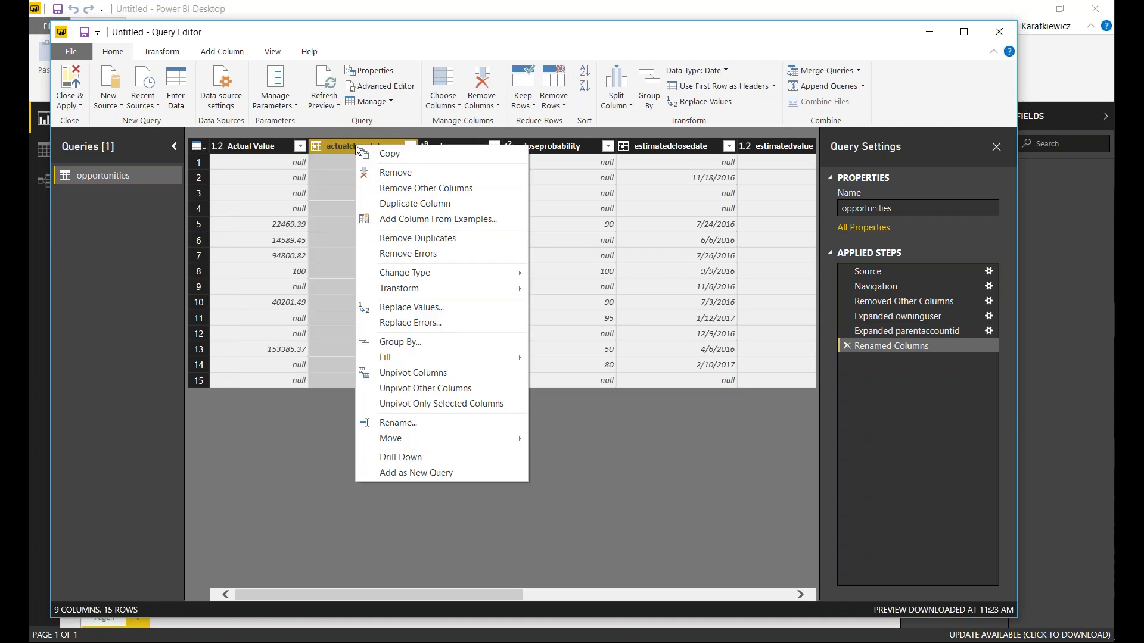
left_click(401, 426)
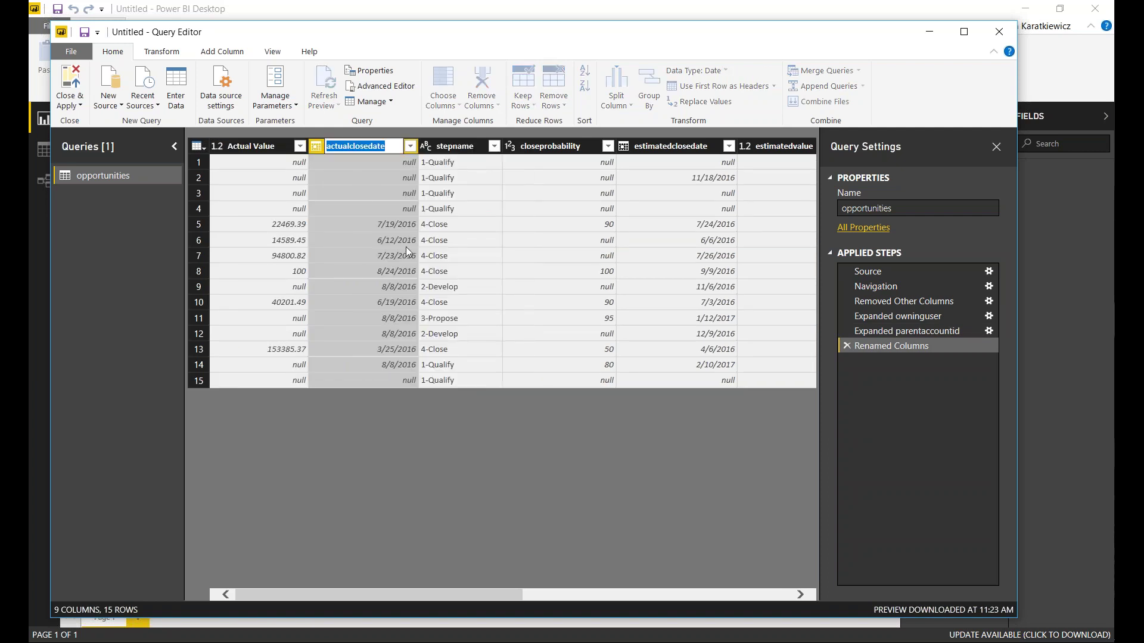
type("Actual Close D")
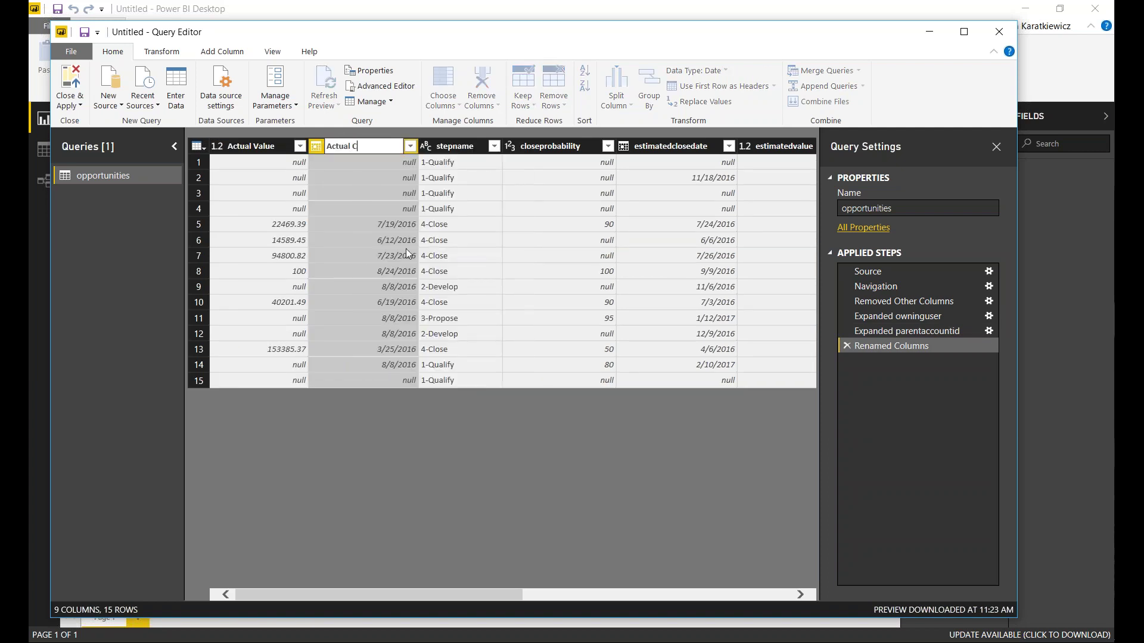
type("ate")
key("Return")
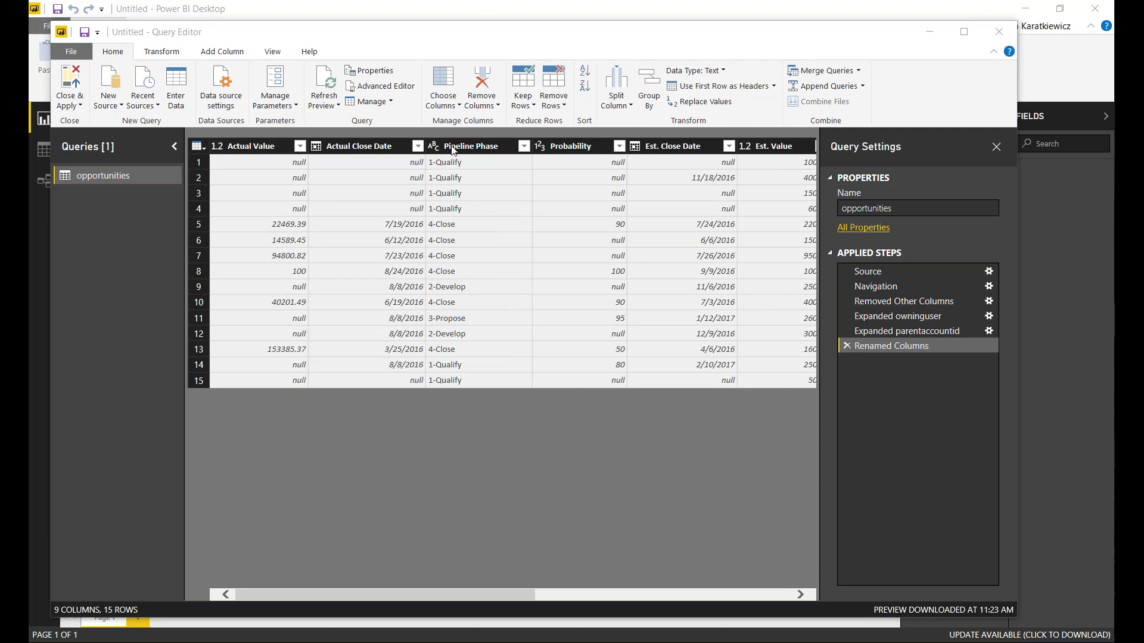
left_click_drag(522, 595, 845, 574)
left_click(868, 429)
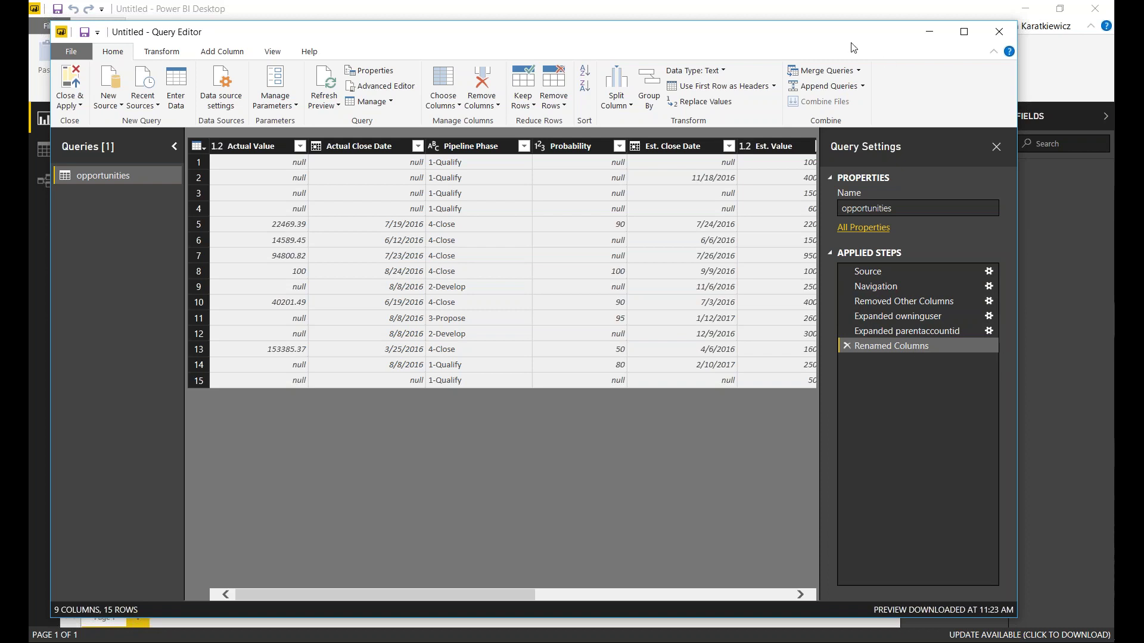
- Review which columns are kept in the Removed Other Columns step of the opportunities query, leaving the selection as it is
left_click(1098, 24)
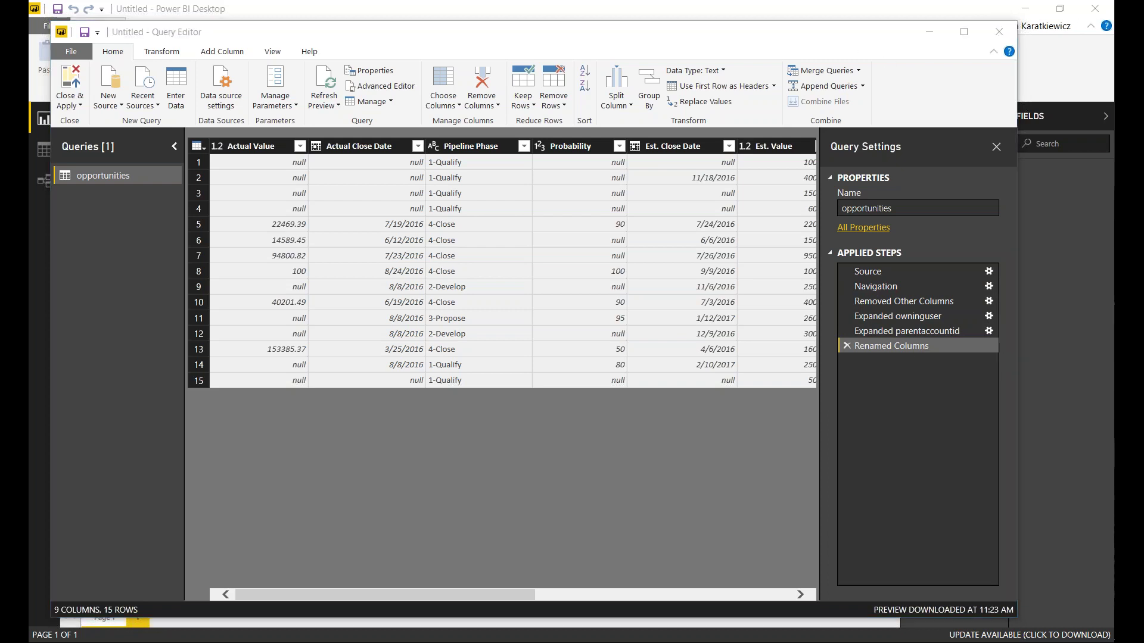
left_click(988, 302)
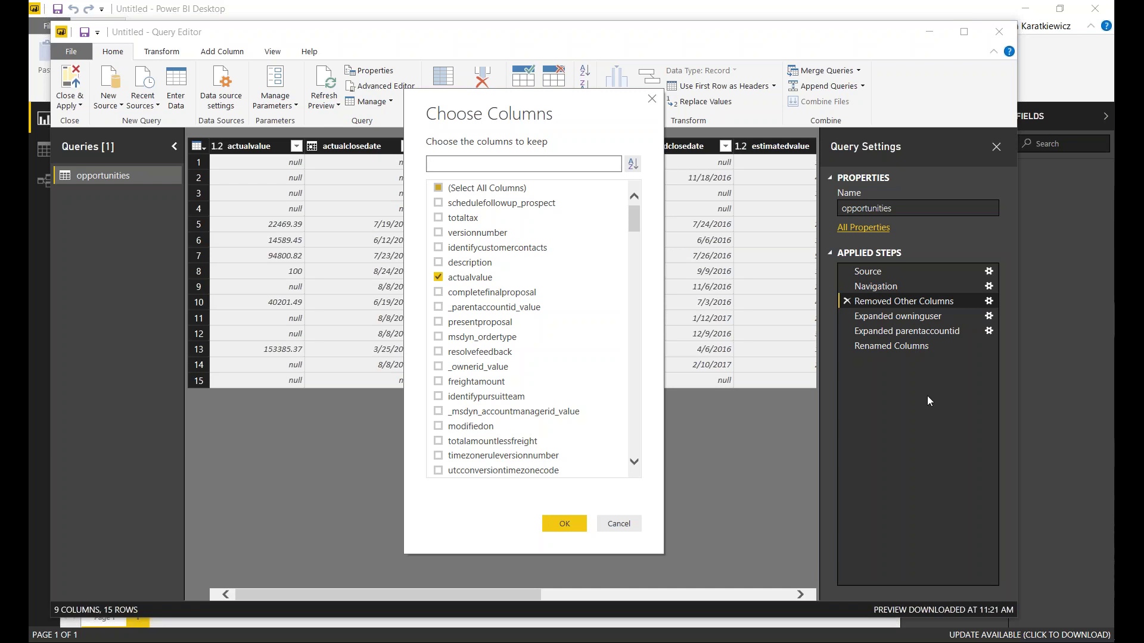
key("Escape")
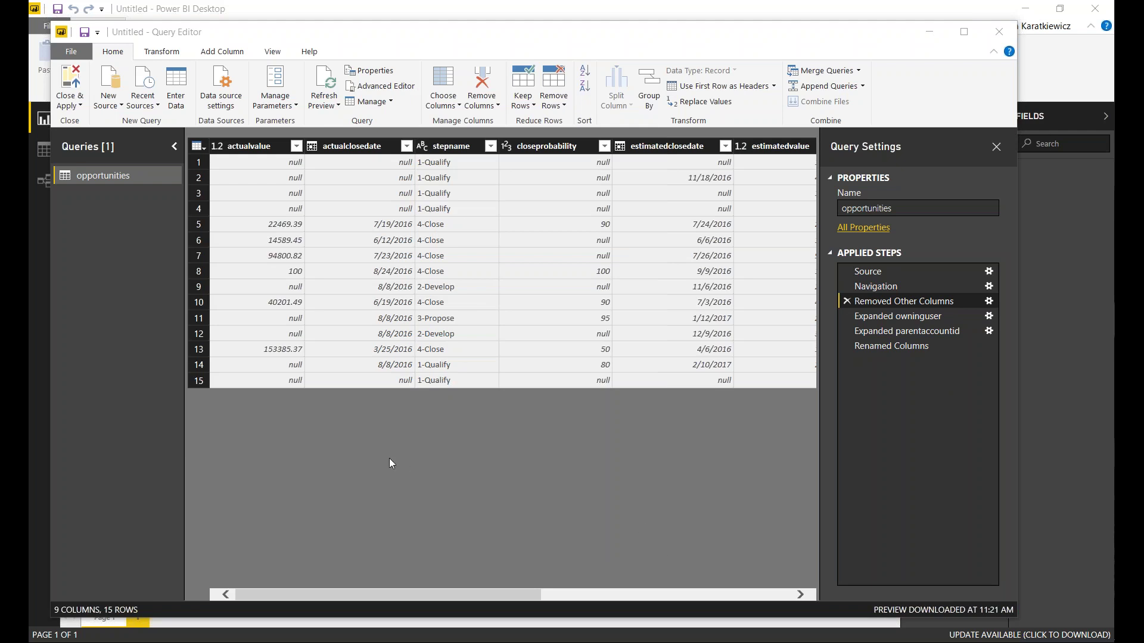
- Close the query editor and apply the pending changes to load the opportunities data into the report
scroll(71, 80, "down", 1)
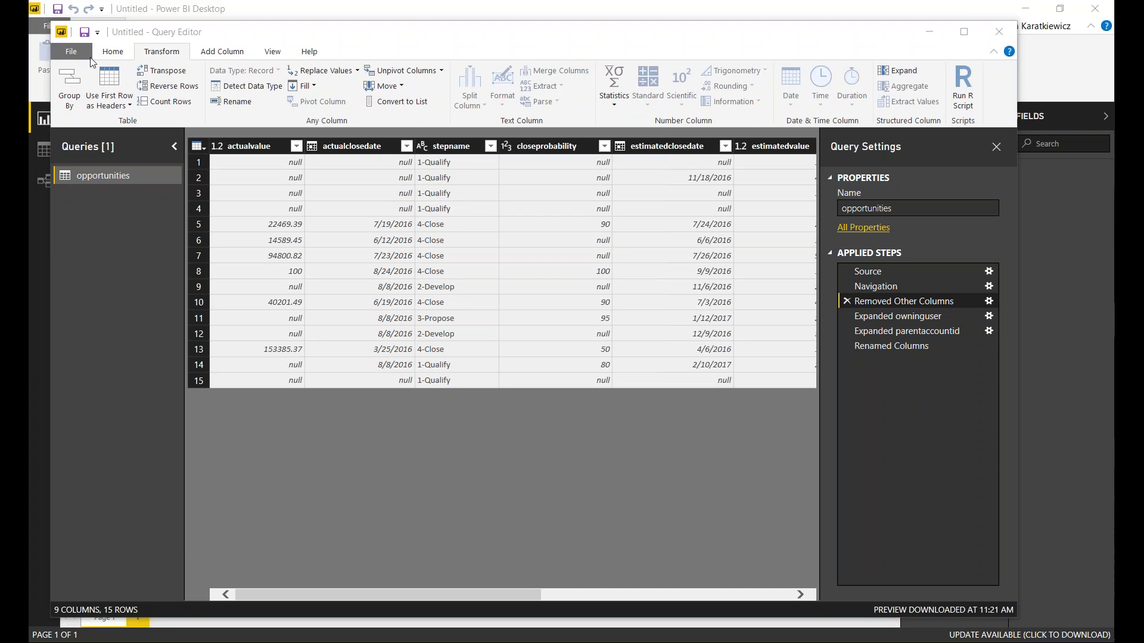
left_click(115, 53)
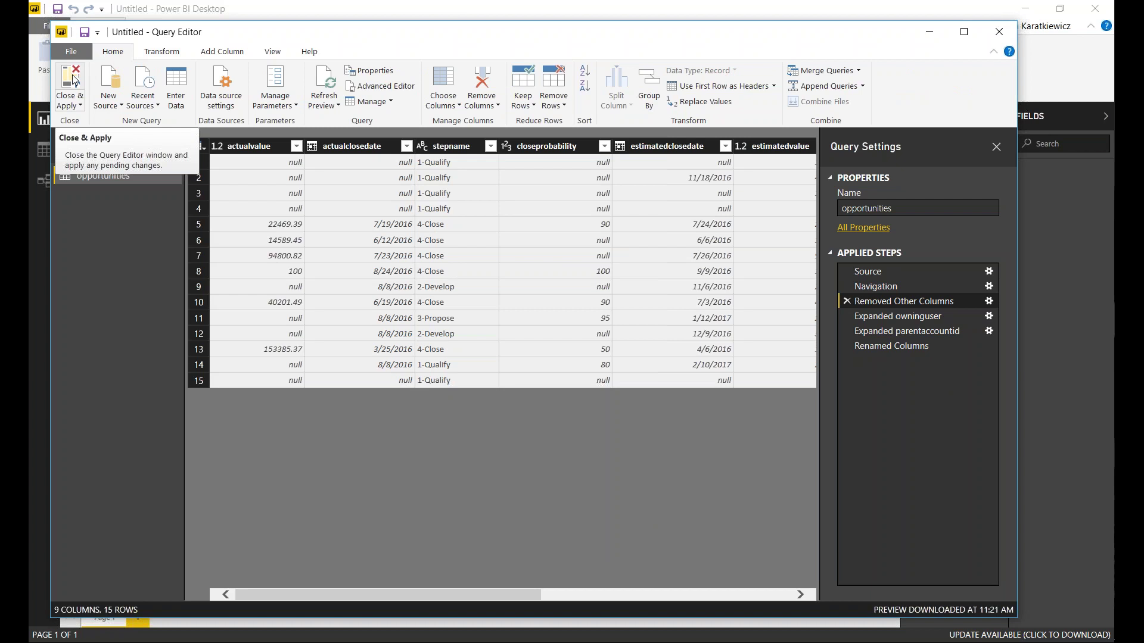
left_click(71, 79)
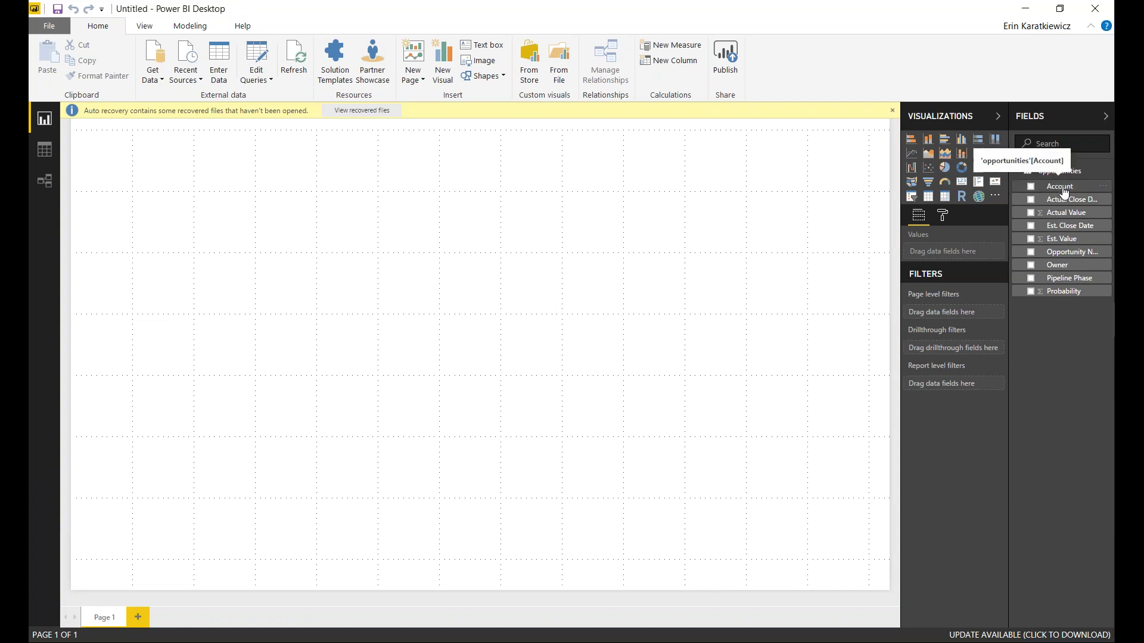
- Build a table visual from the Account and Opportunity Name fields in the page's upper-left area and widen it to fit both columns
left_click_drag(1064, 192, 155, 178)
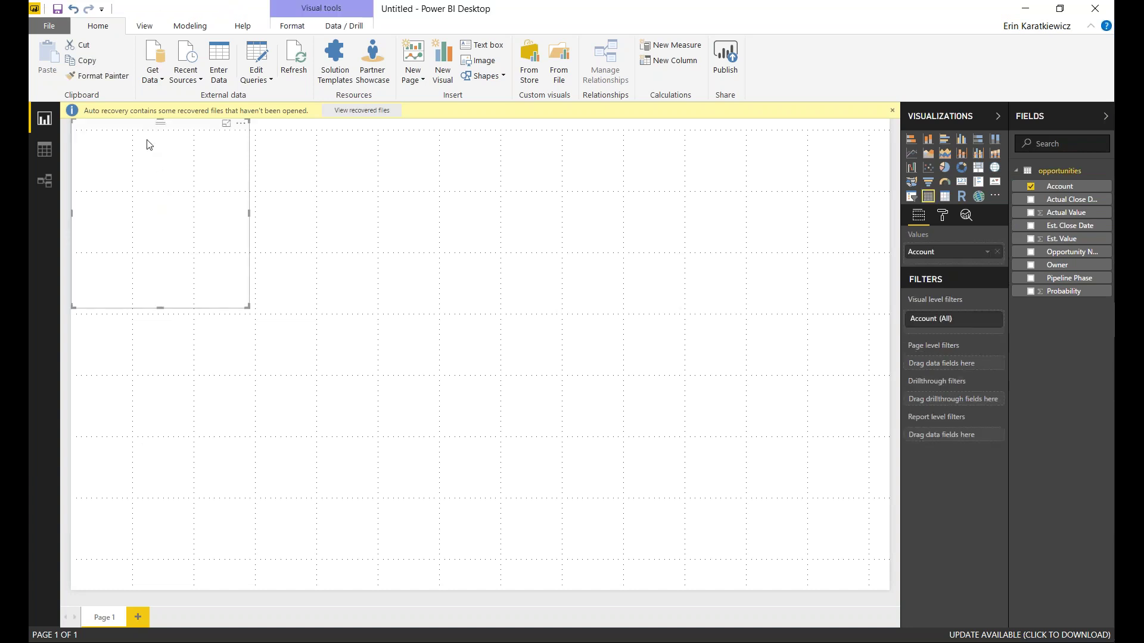
left_click_drag(137, 127, 183, 168)
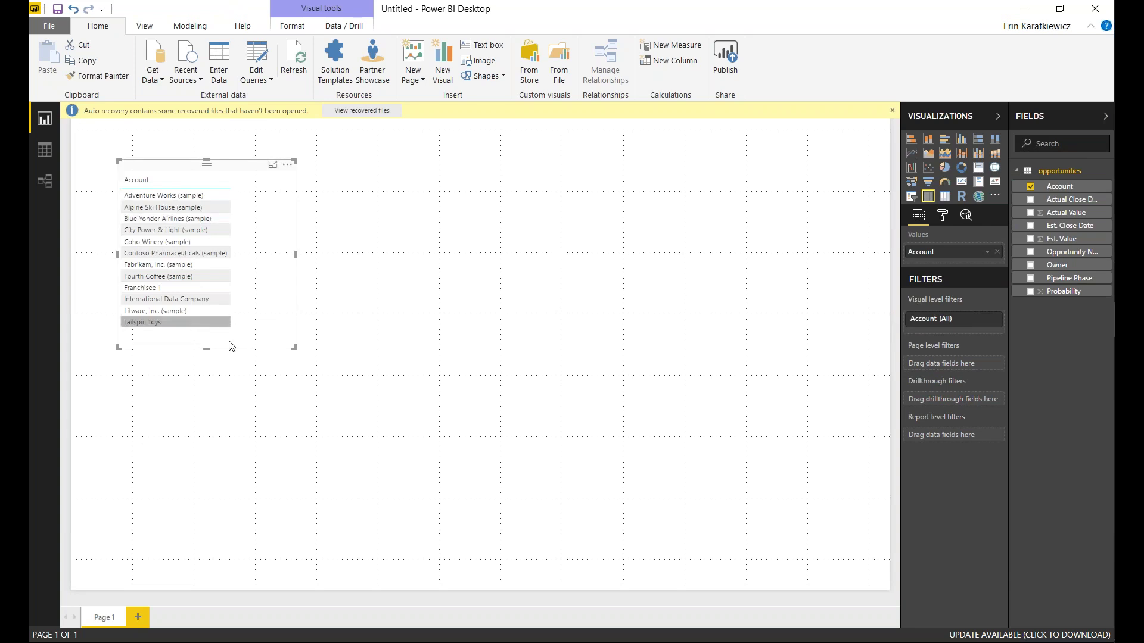
left_click_drag(1070, 253, 277, 253)
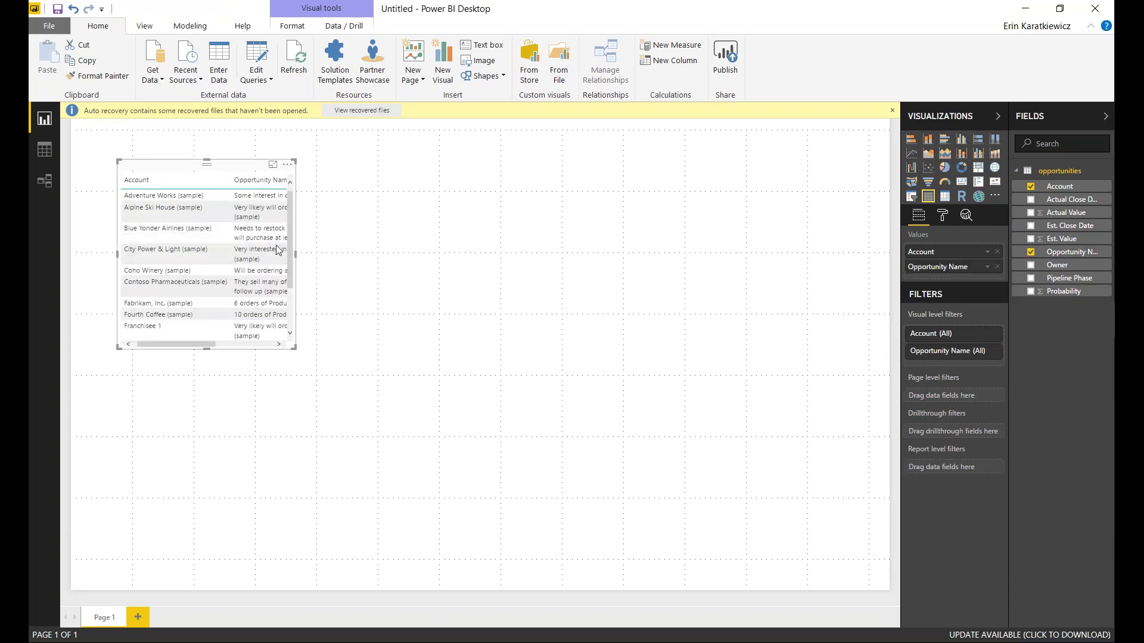
left_click_drag(295, 254, 485, 257)
left_click(685, 275)
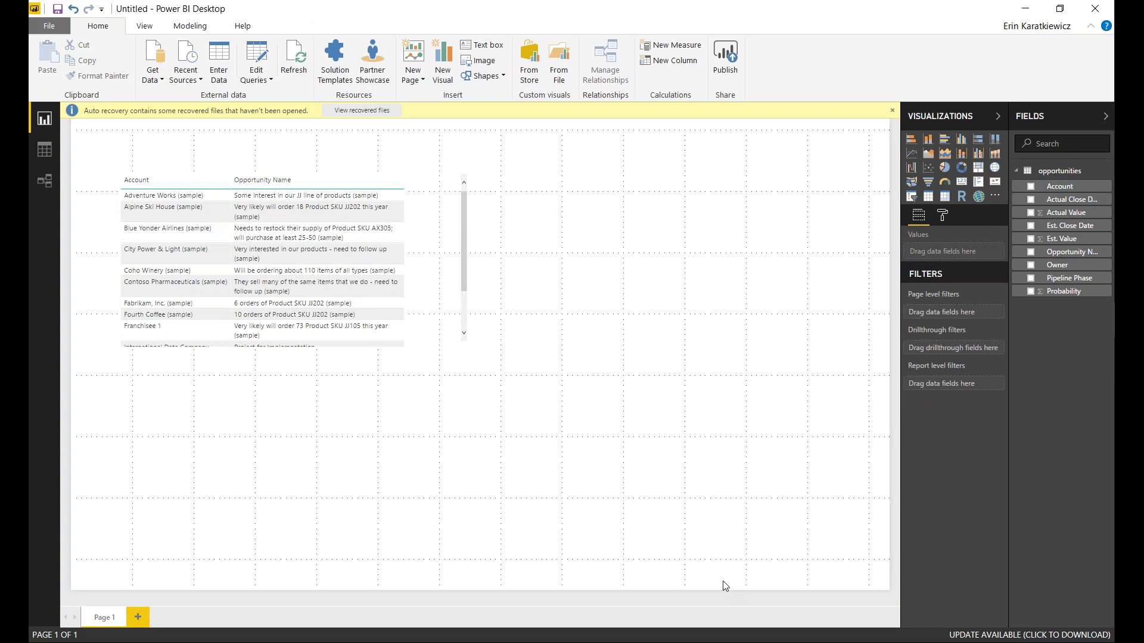
- Add the Est. Value field to the opportunities table and resize the table to fit all its columns and rows
mouse_move(950, 328)
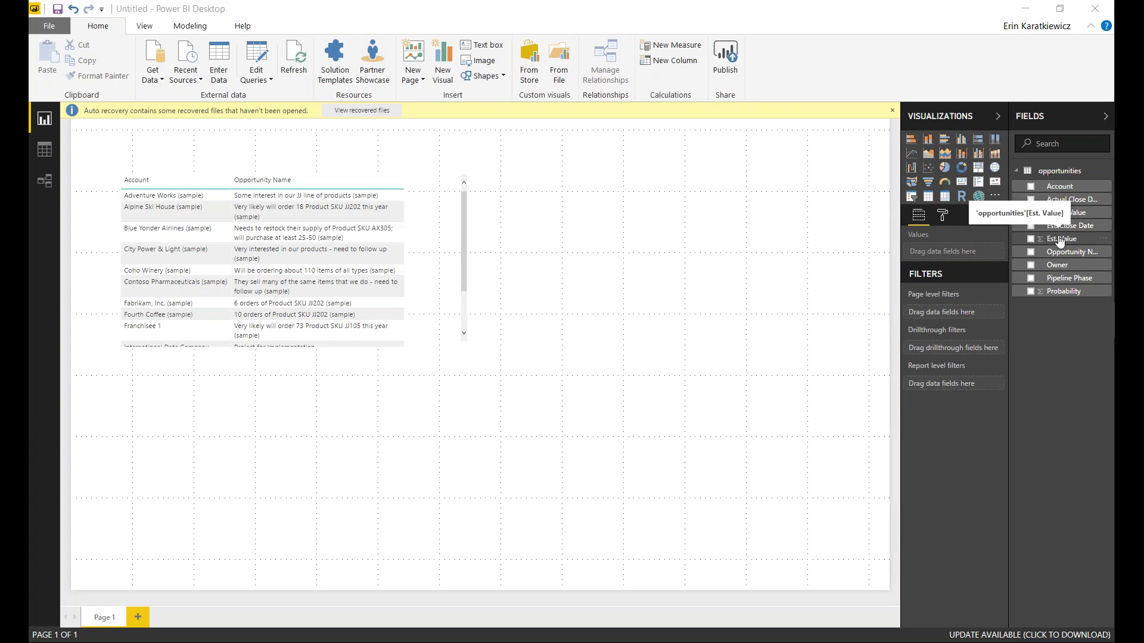
left_click_drag(1060, 240, 388, 241)
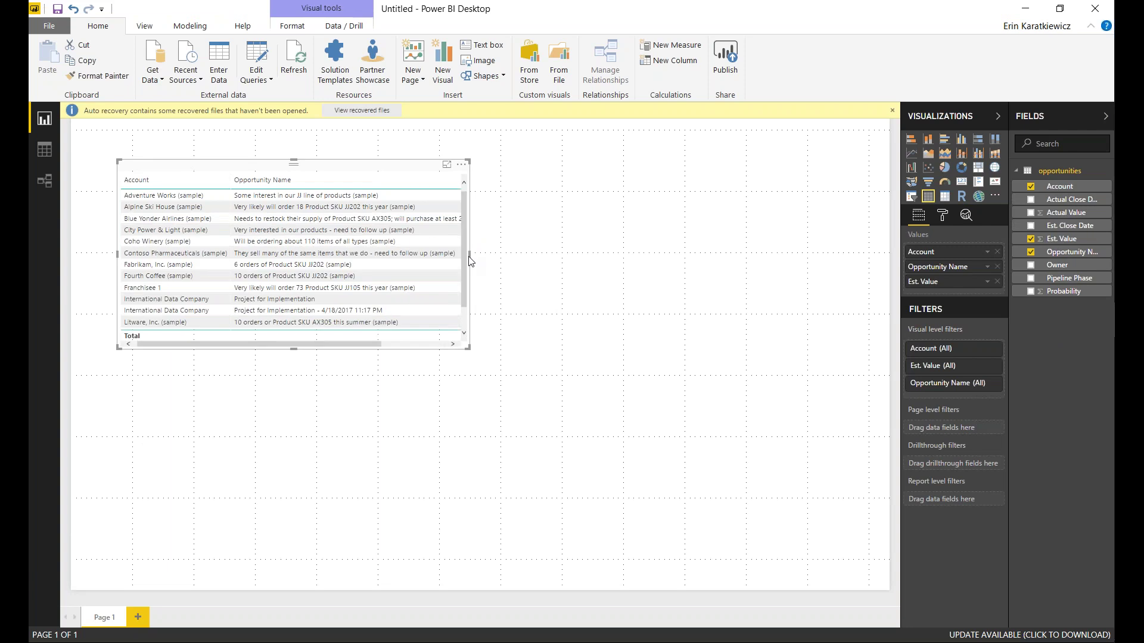
left_click_drag(470, 260, 611, 263)
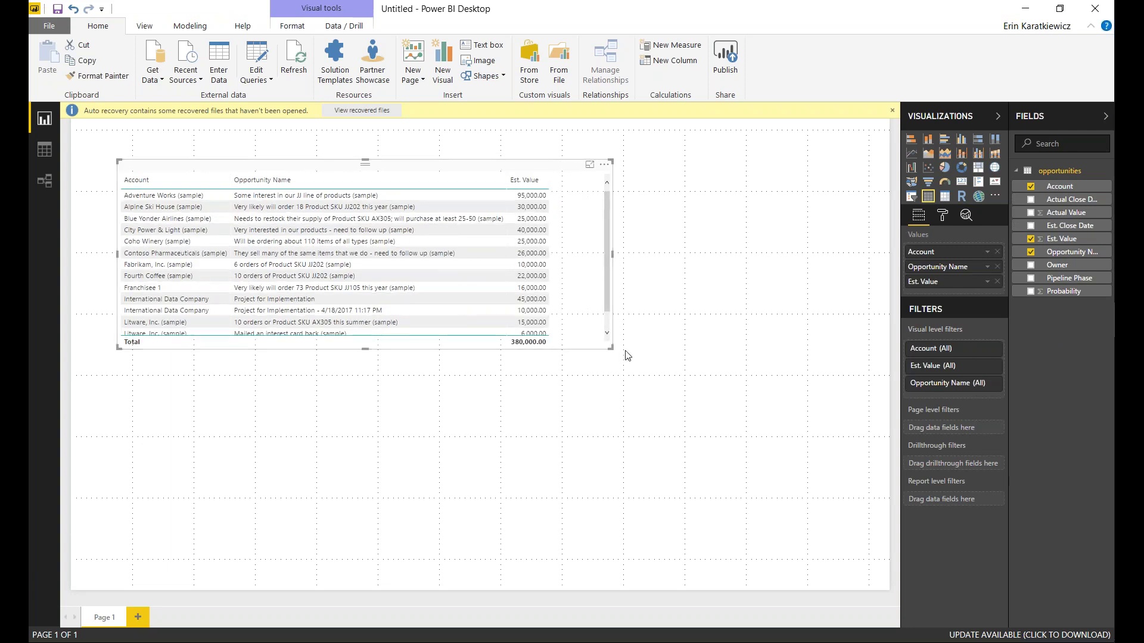
left_click_drag(611, 348, 579, 375)
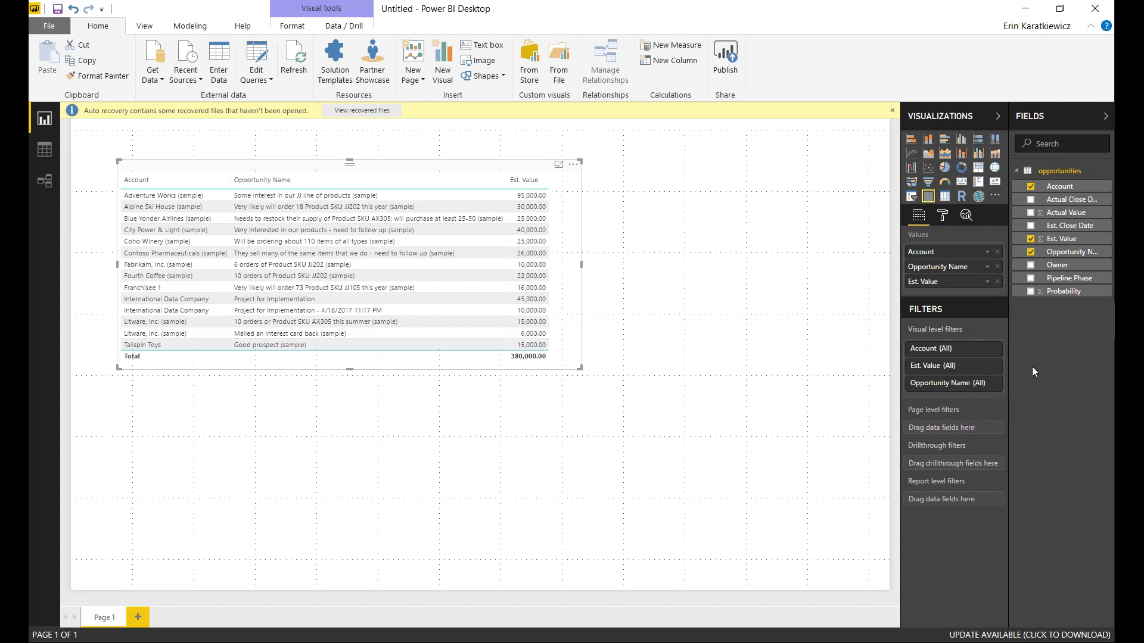
- Create a funnel chart of Est. Value by Pipeline Phase below the opportunities table
left_click_drag(1059, 283, 257, 486)
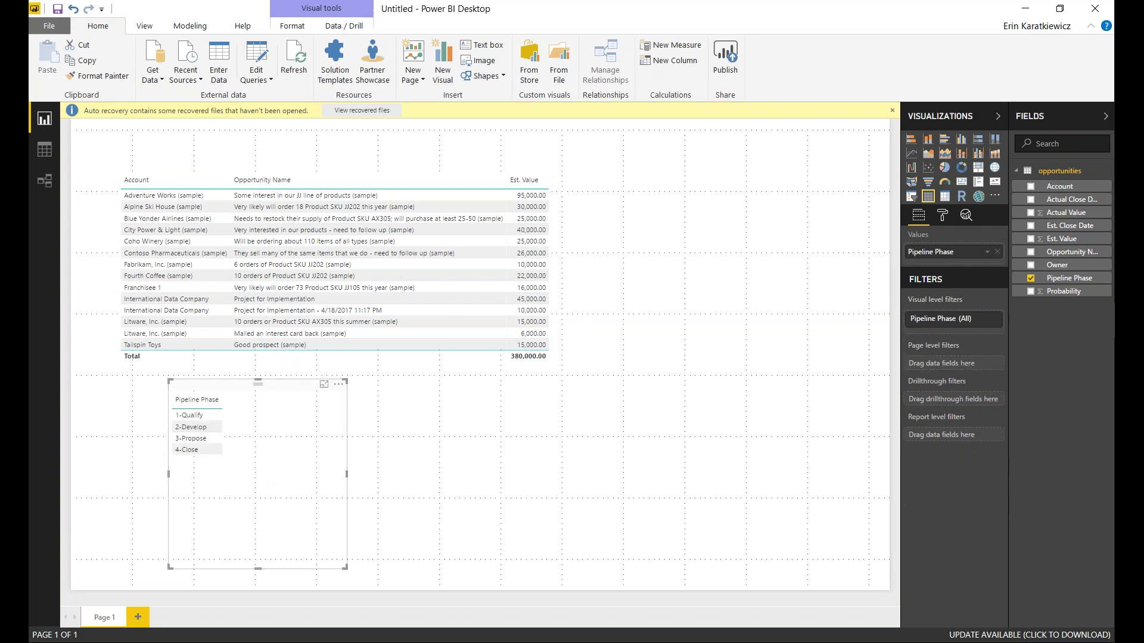
left_click_drag(1063, 239, 235, 465)
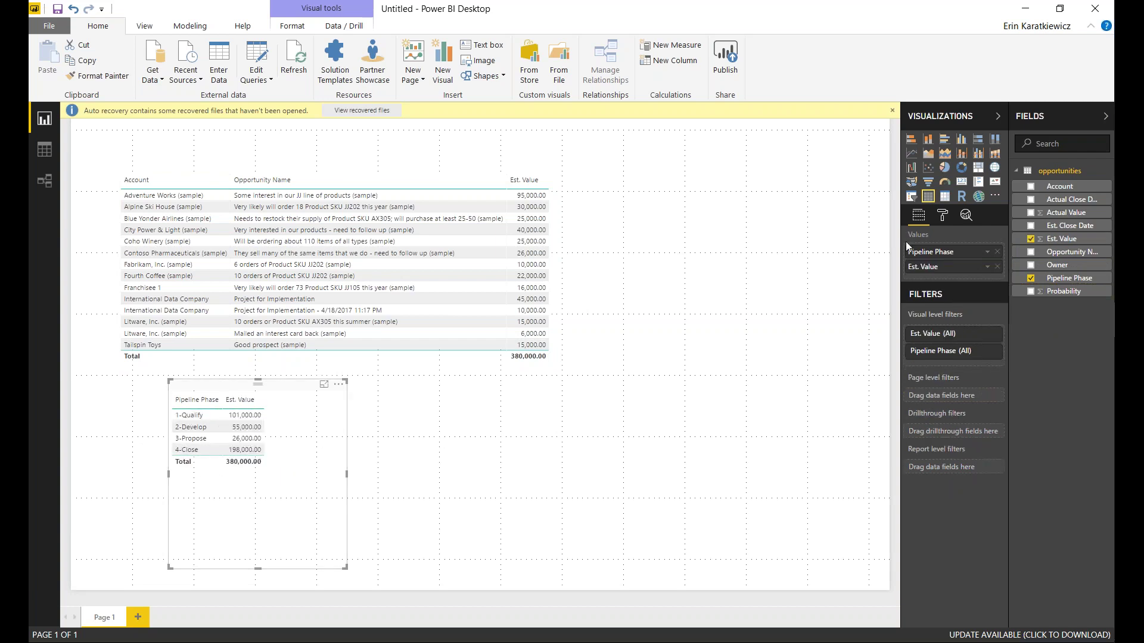
left_click(928, 183)
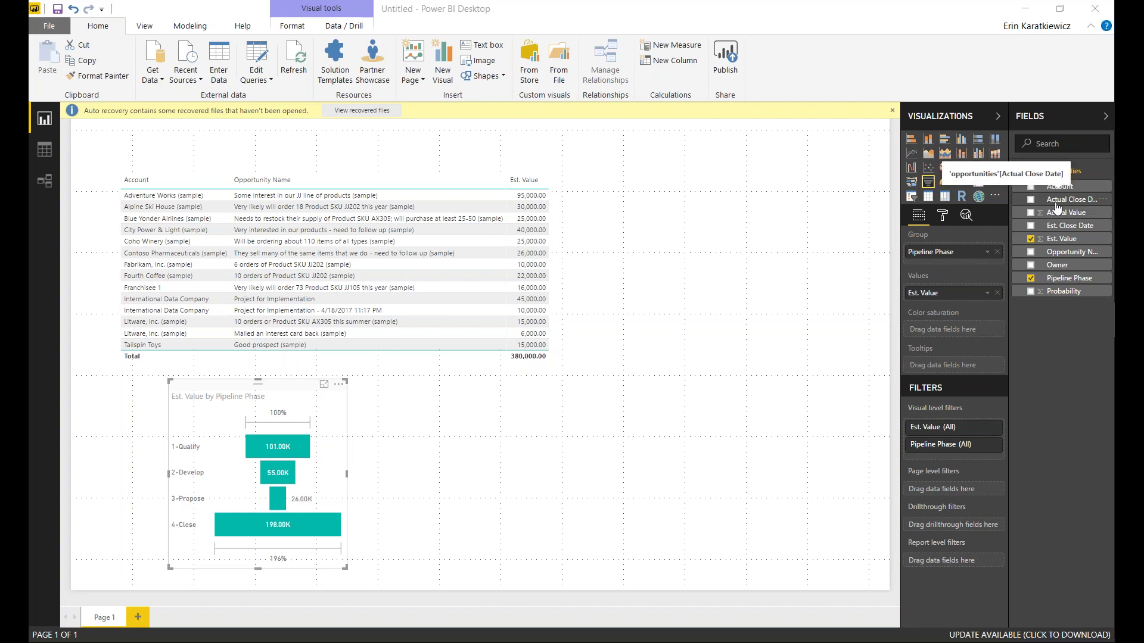
- Filter the funnel chart to opportunities whose Actual Close Date is blank and align the chart with the table's left edge
left_click_drag(1056, 207, 973, 462)
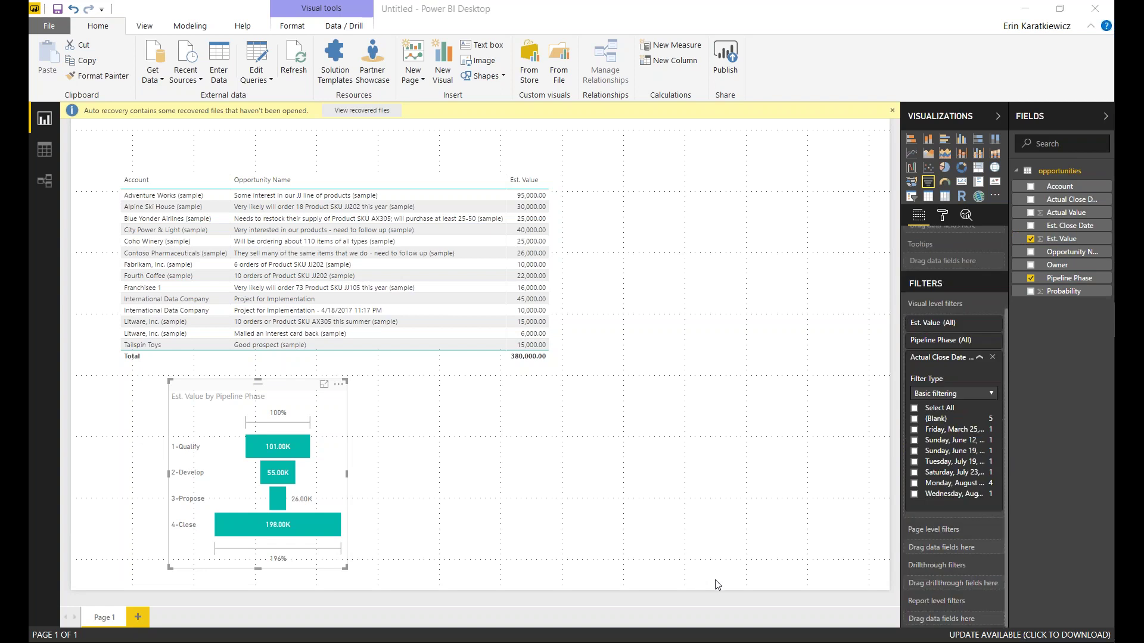
left_click(915, 420)
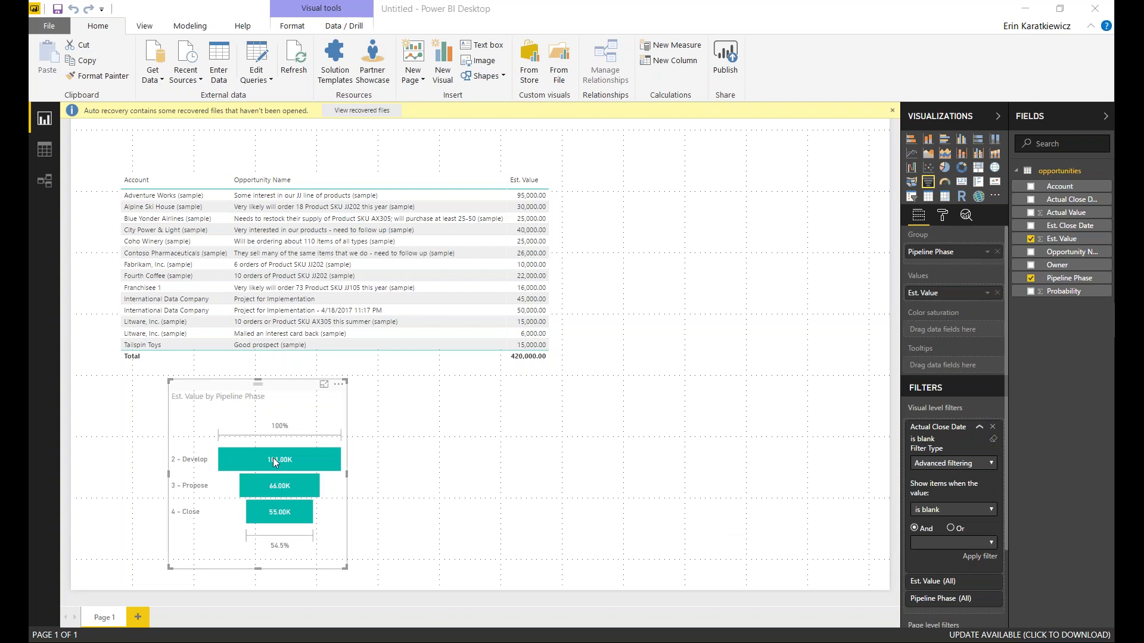
mouse_move(266, 525)
left_click_drag(296, 392, 231, 377)
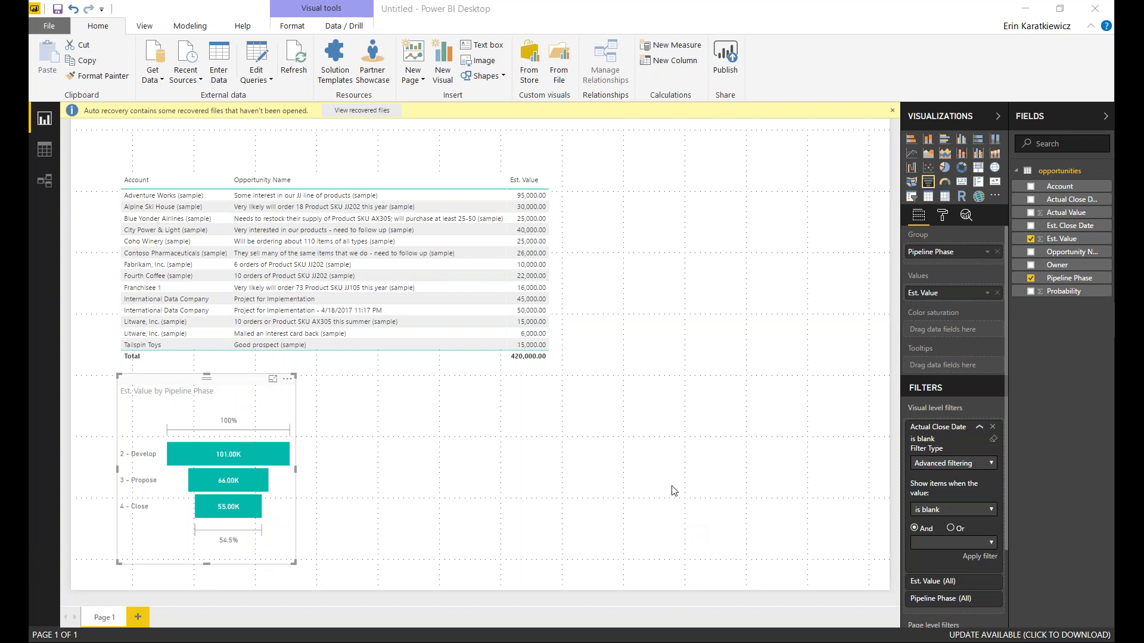
- Save the report to the Desktop as a Power BI file named Demo Dynamics 365
left_click(58, 9)
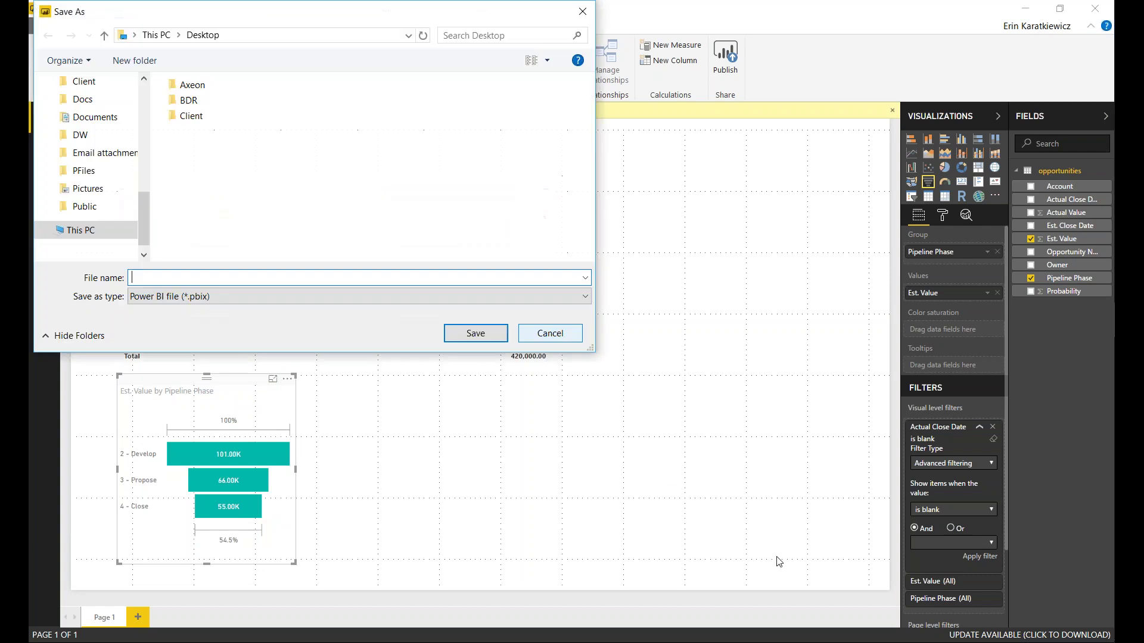
key("Return")
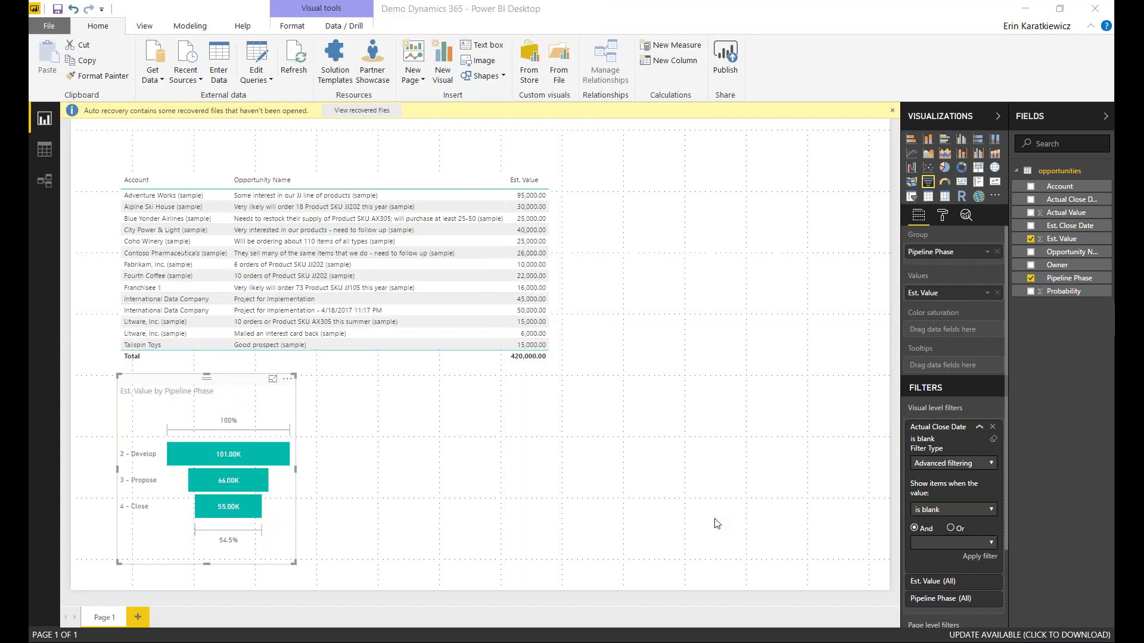